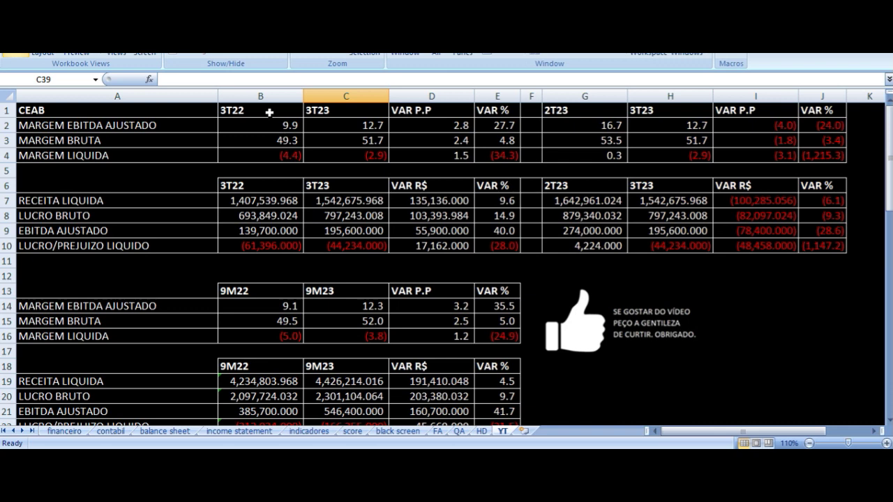
Highlight the 3T22 versus 3T23 block and the 2T23 versus 3T23 block, returning to the 3T22 heading in B1.
drag(269, 111, 463, 260)
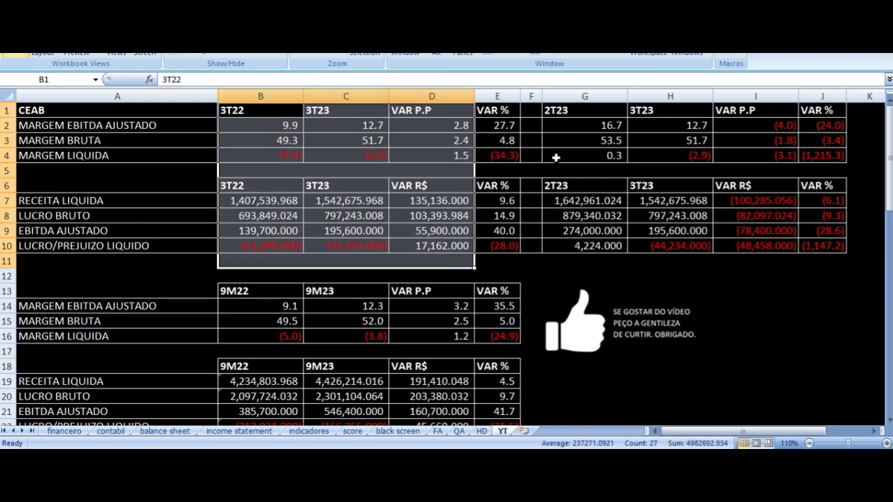
drag(578, 115, 753, 214)
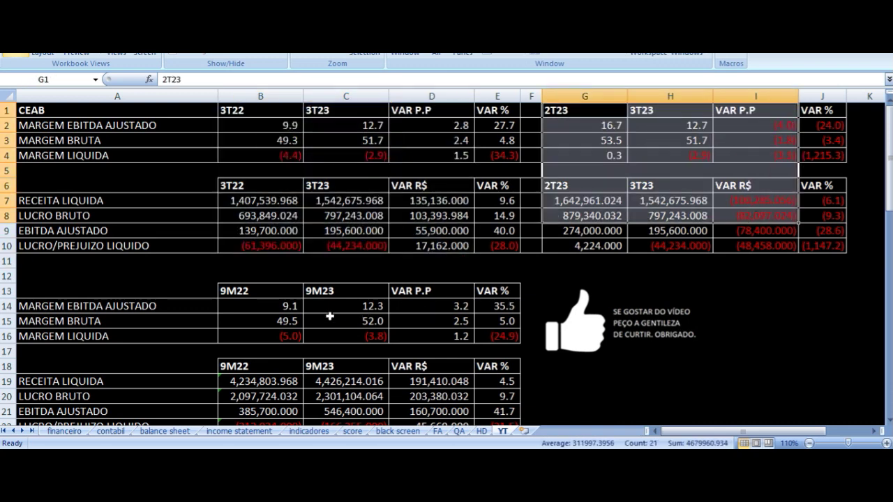
click(251, 113)
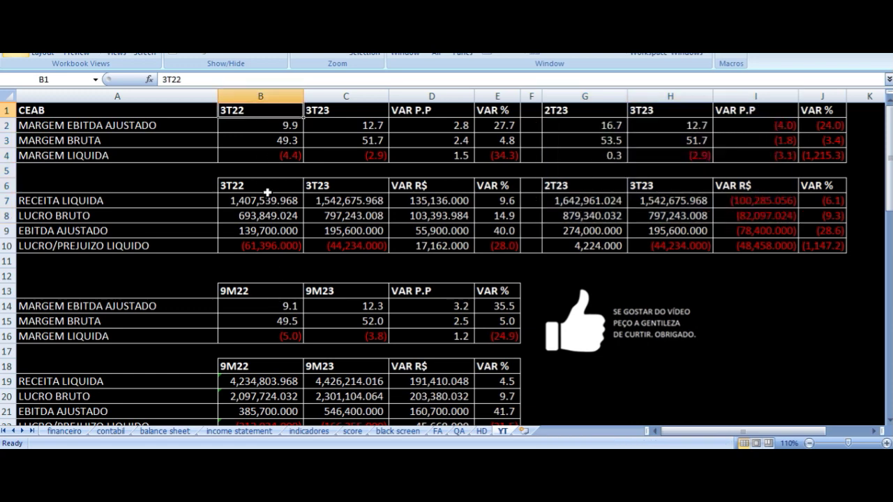
Examine the MARGEM EBITDA AJUSTADO row across 3T22, 3T23 and the percentage-point variation, along with the quarter headings.
key(Down)
key(Left)
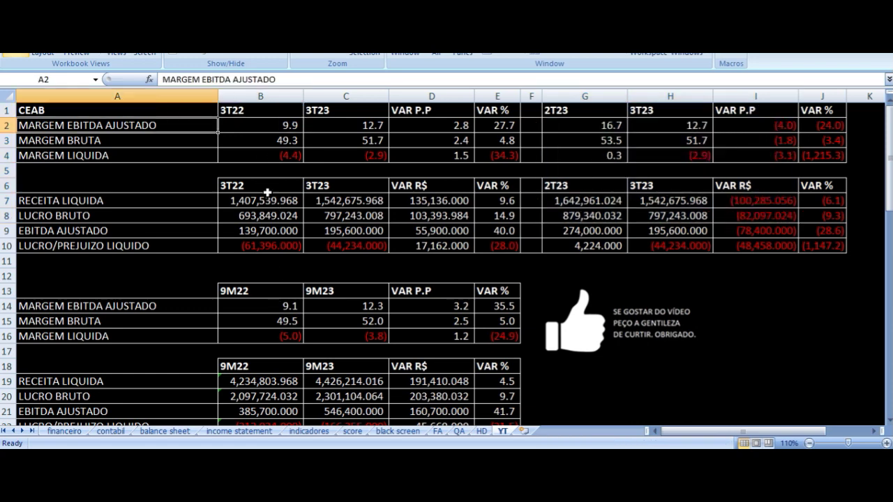
key(Right)
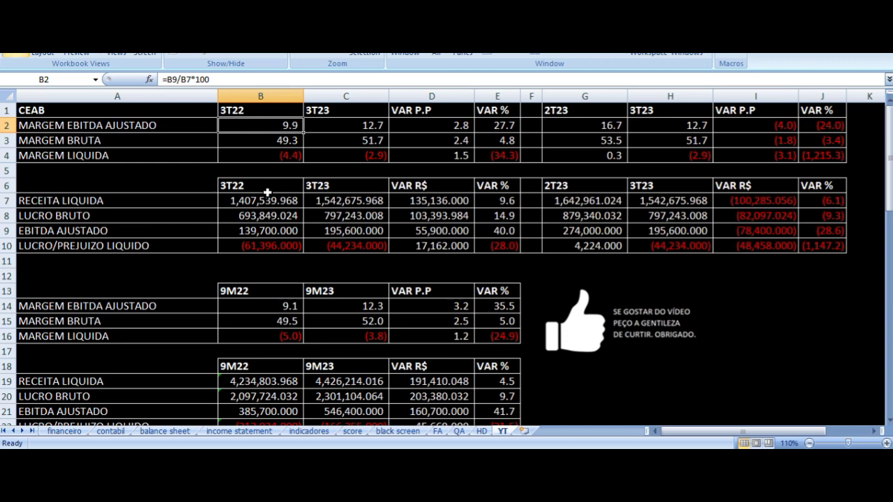
key(Right)
key(Right)
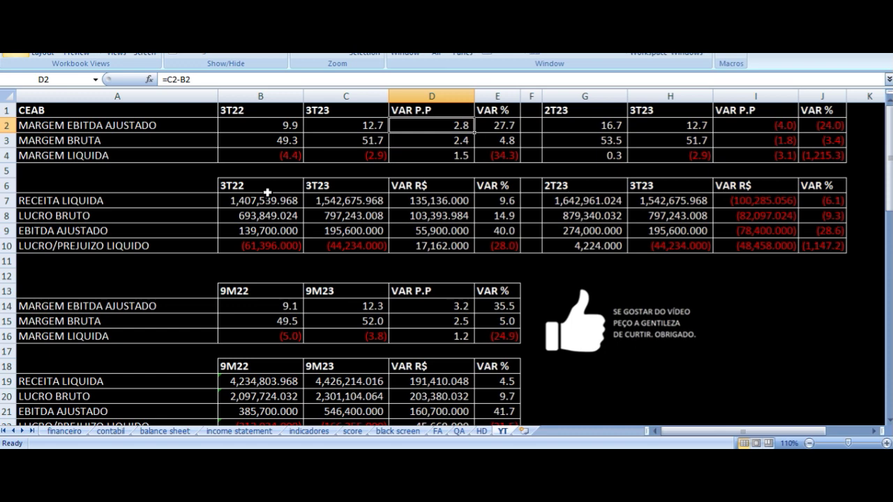
key(Left)
key(Left)
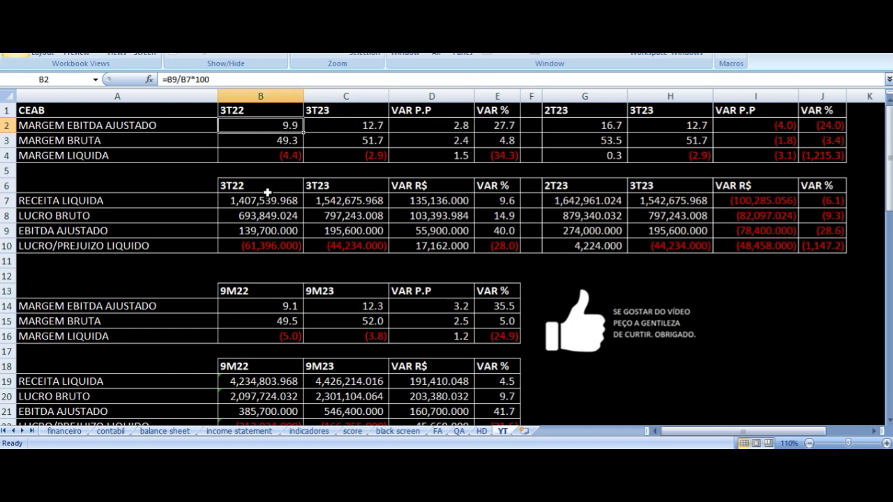
key(Up)
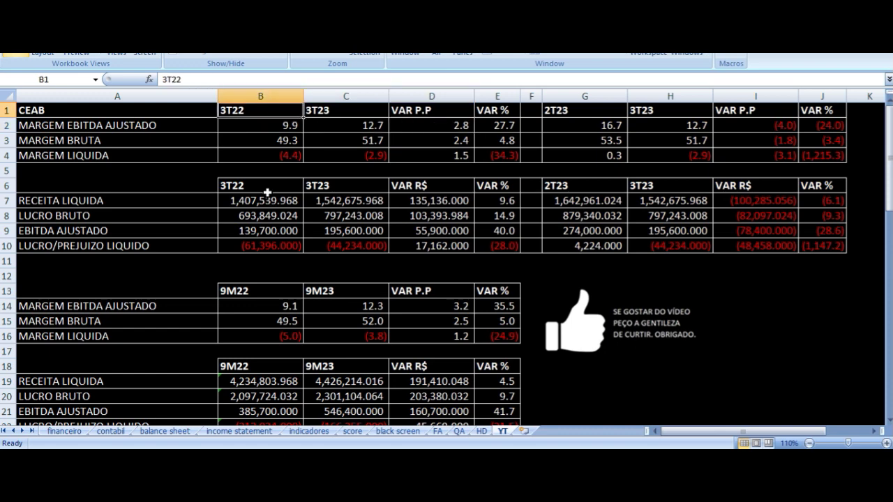
key(Right)
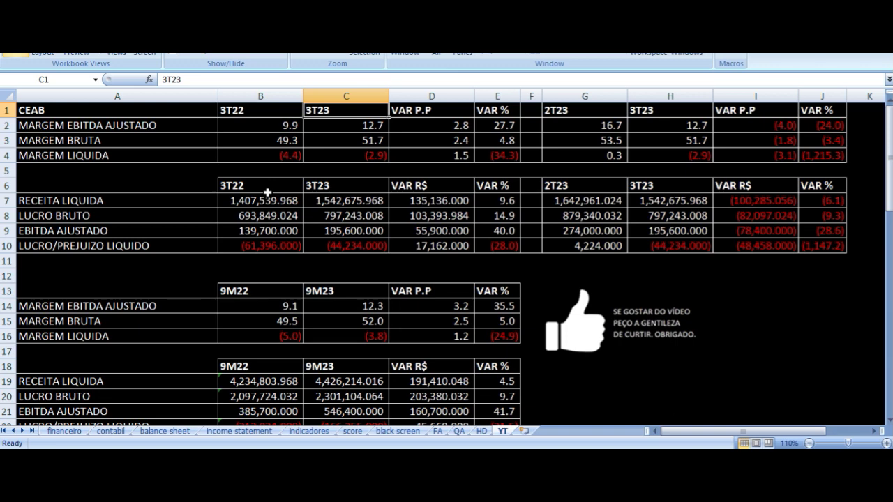
Examine the MARGEM BRUTA row from its label through 3T22 and 3T23 to the percentage-point variation.
key(Down)
key(Down)
key(Left)
key(Left)
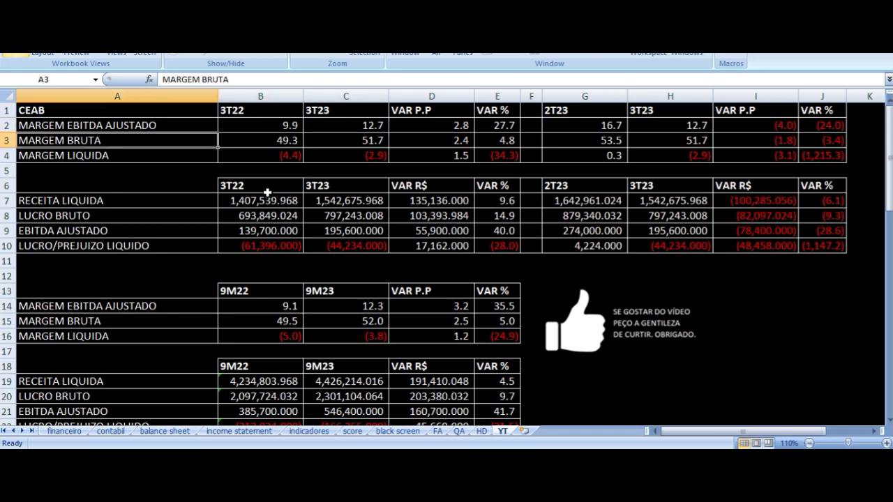
key(Right)
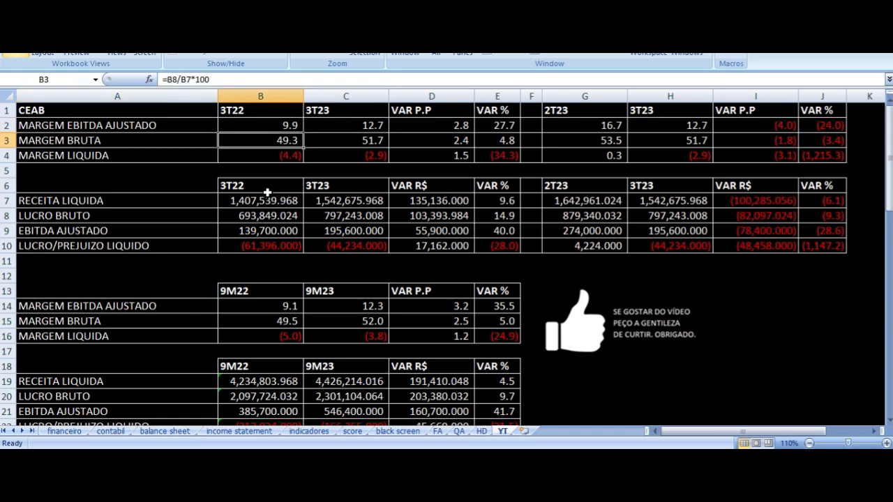
key(Right)
key(Right)
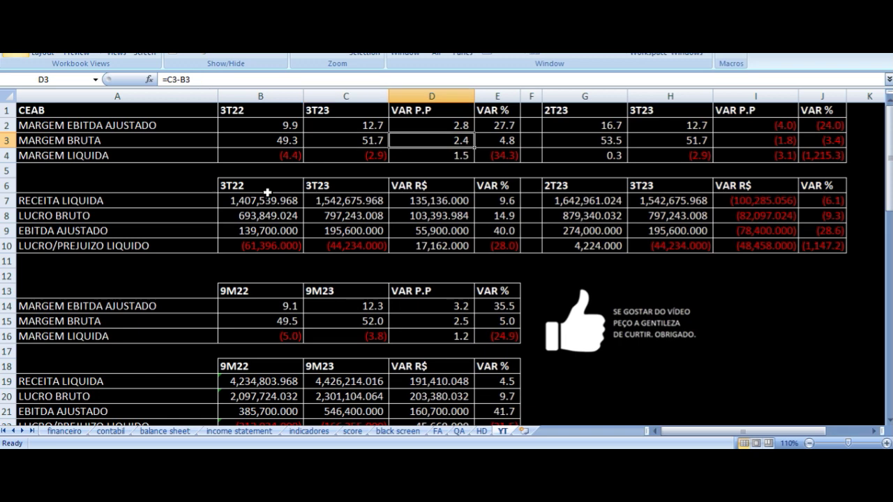
Examine the MARGEM LIQUIDA row for 3T22 and 3T23, and go over the margin variations in column D.
key(Down)
key(Left)
key(Left)
key(Left)
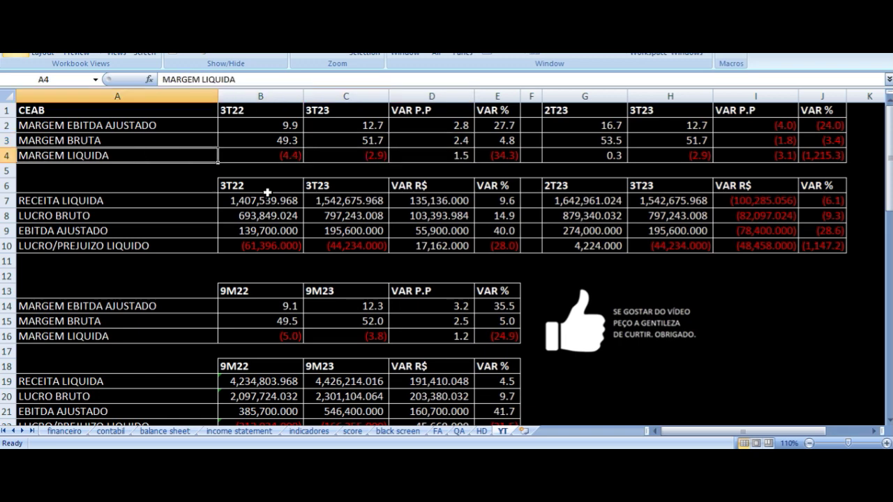
key(Right)
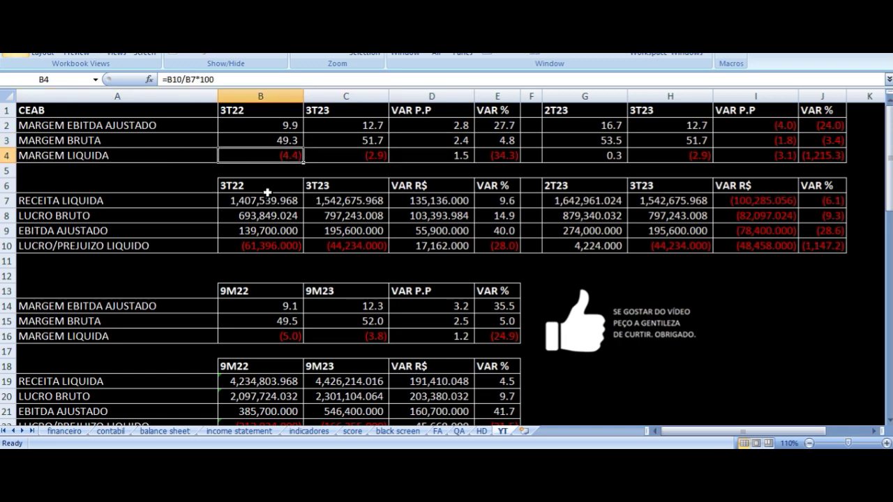
key(Right)
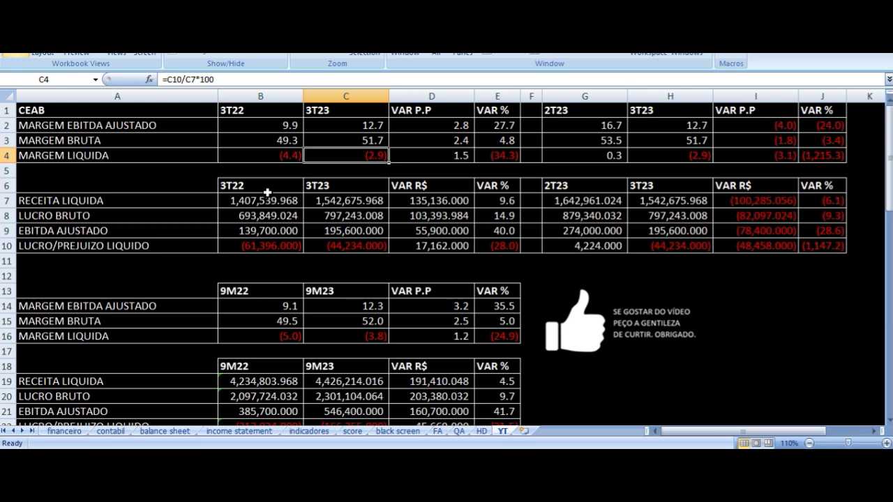
key(Right)
key(Down)
key(Down)
key(Down)
key(Up)
key(Up)
key(Up)
key(Up)
key(Up)
key(Down)
key(Down)
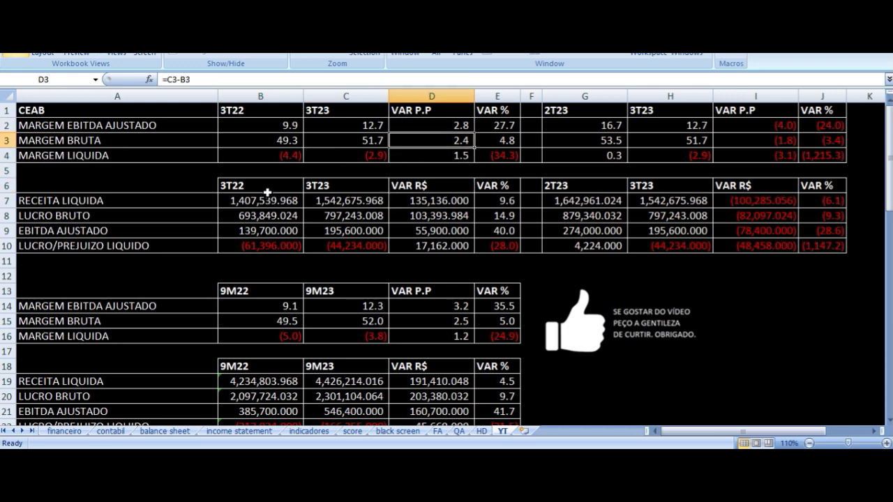
Examine the RECEITA LIQUIDA row for 3T22 and 3T23, ending at the percentage variation in E7.
key(Left)
key(Down)
key(Down)
key(Down)
key(Left)
key(Left)
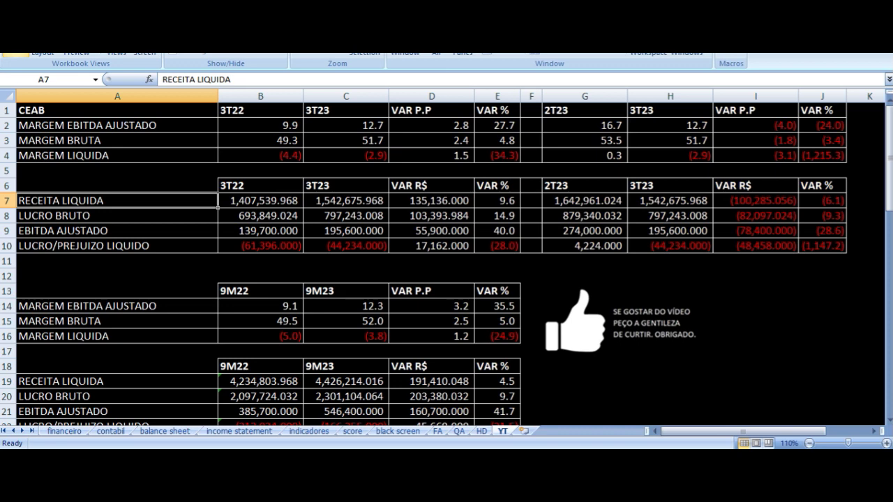
key(Right)
key(Right)
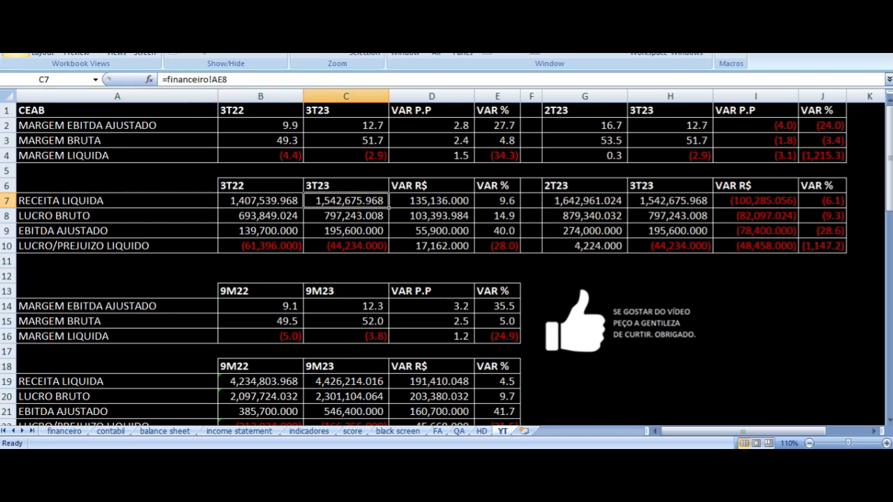
key(Right)
key(Right)
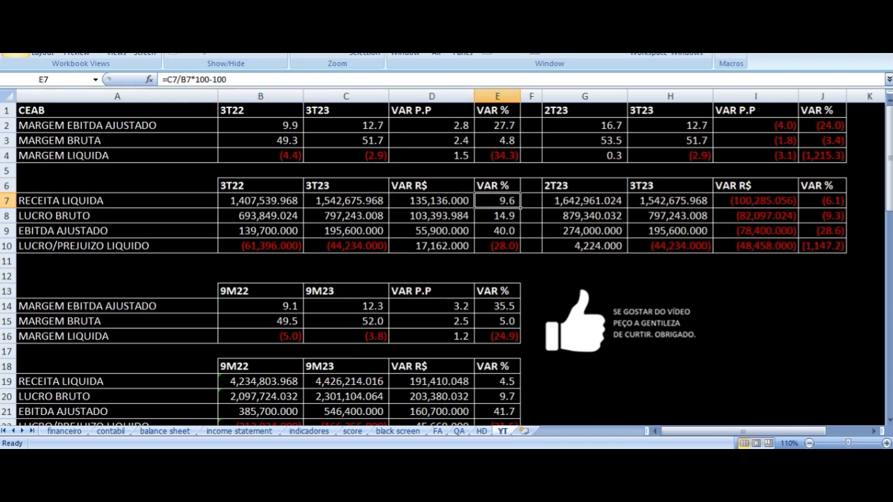
Examine the LUCRO BRUTO row for 3T22 and 3T23, ending at the percentage variation in E8.
key(Down)
key(Left)
key(Left)
key(Left)
key(Left)
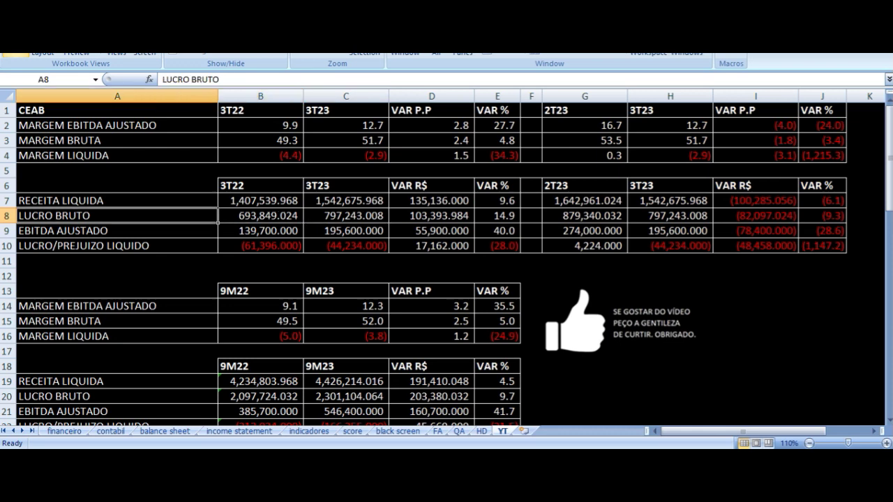
key(Right)
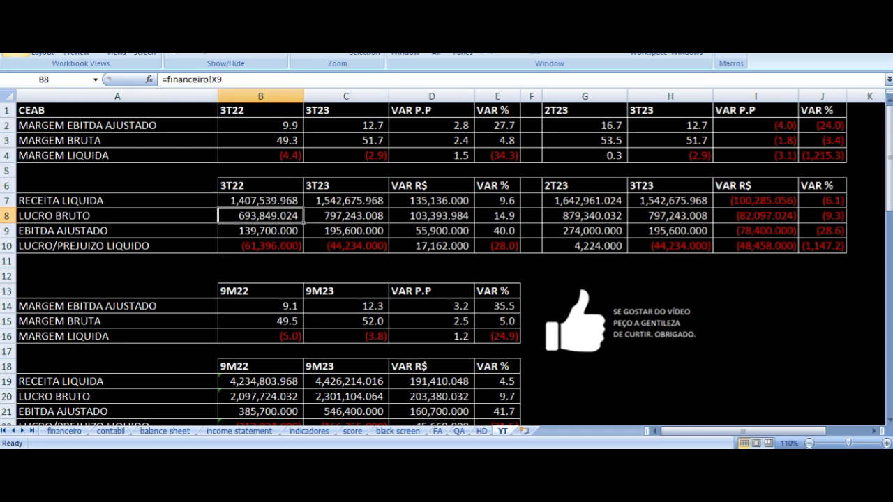
key(Right)
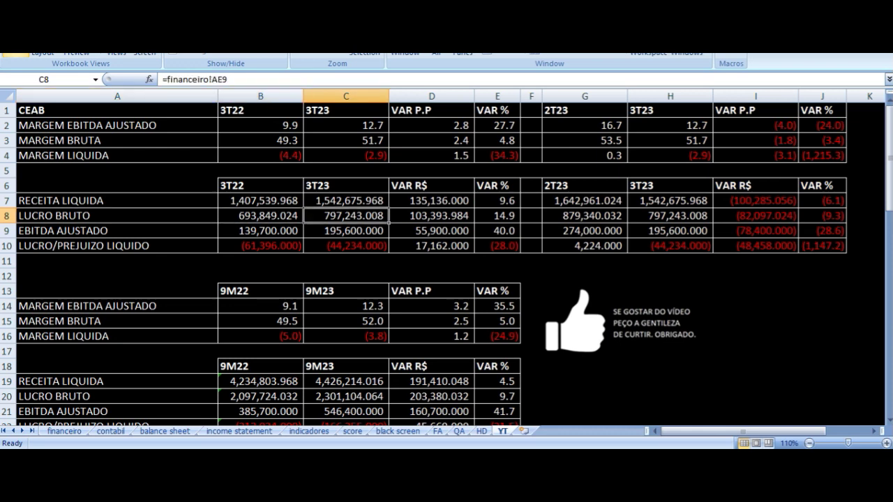
key(Right)
key(Right)
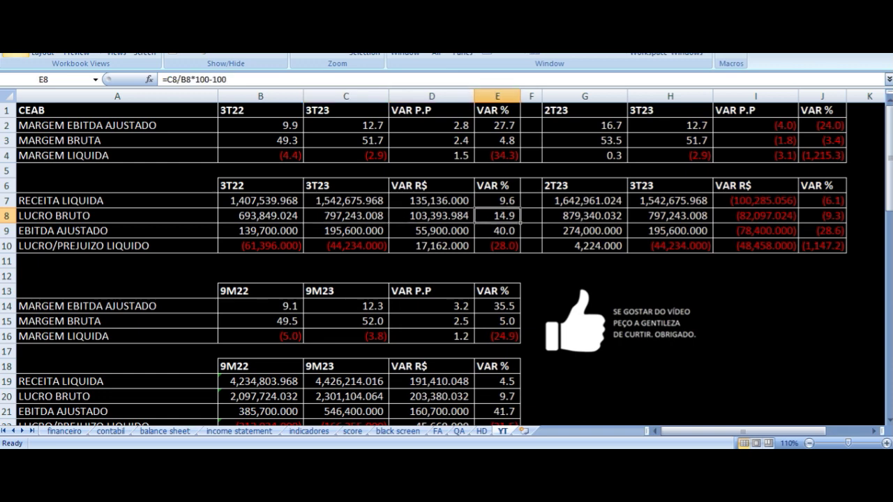
Examine the EBITDA AJUSTADO row for 3T22 and 3T23, ending at the percentage variation in E9.
key(Down)
key(Left)
key(Left)
key(Left)
key(Left)
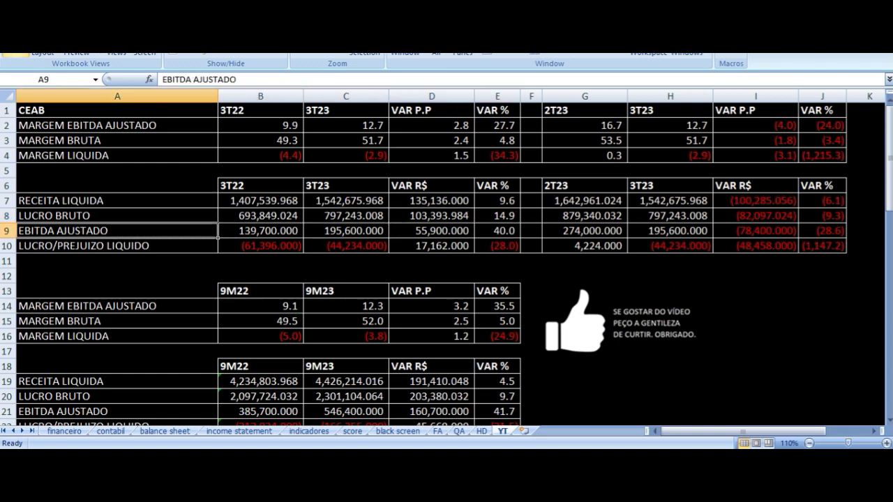
key(Right)
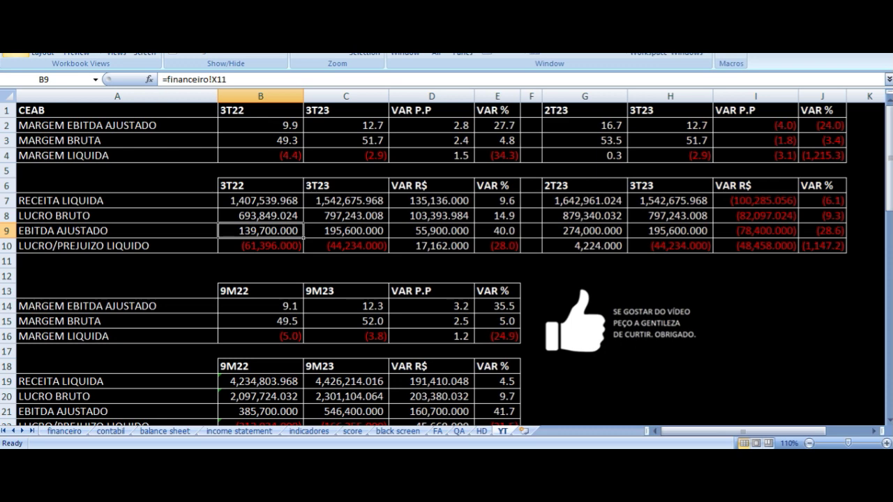
key(Right)
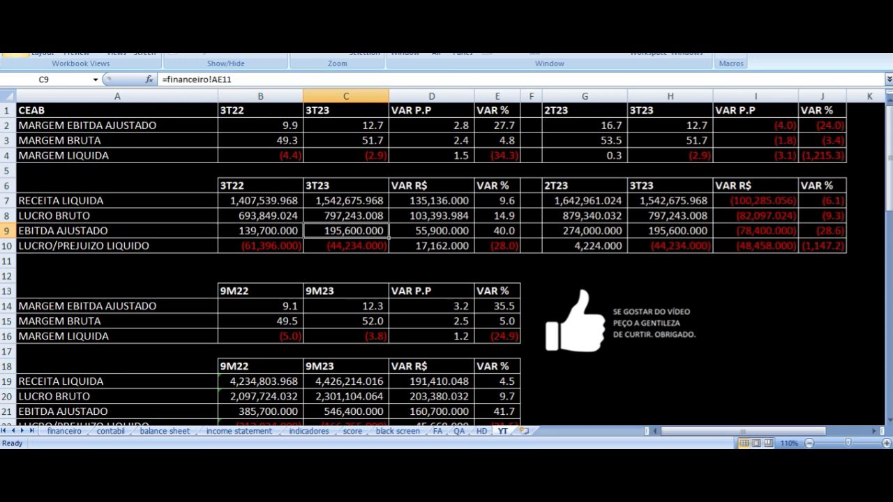
click(496, 231)
Examine the LUCRO/PREJUIZO LIQUIDO row for 3T22 and 3T23, ending at the R$ variation in D10.
key(Down)
key(Left)
key(Left)
key(Left)
key(Left)
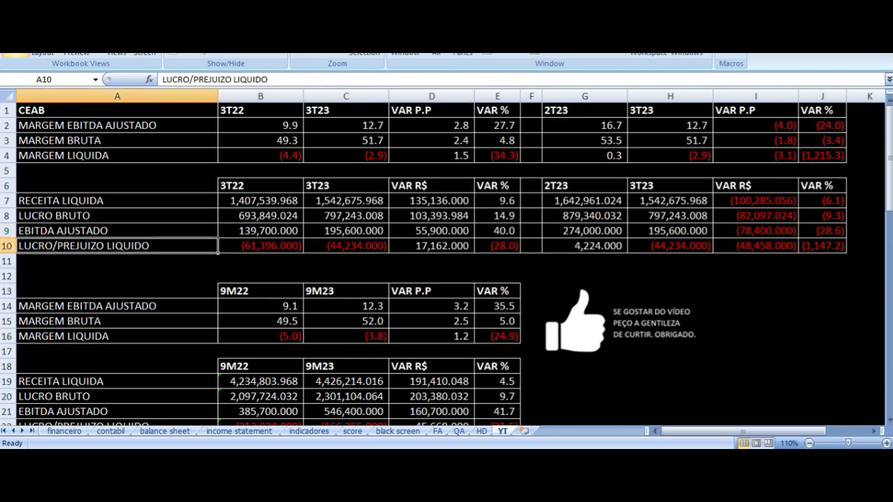
click(260, 245)
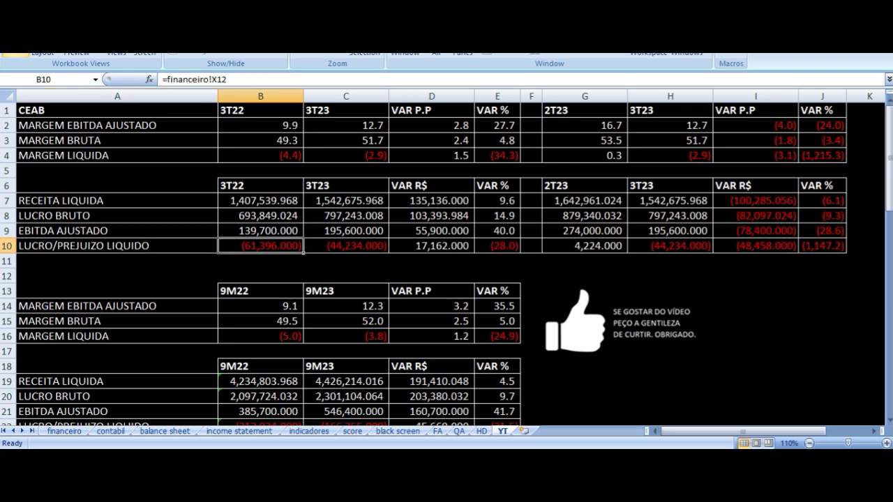
click(346, 245)
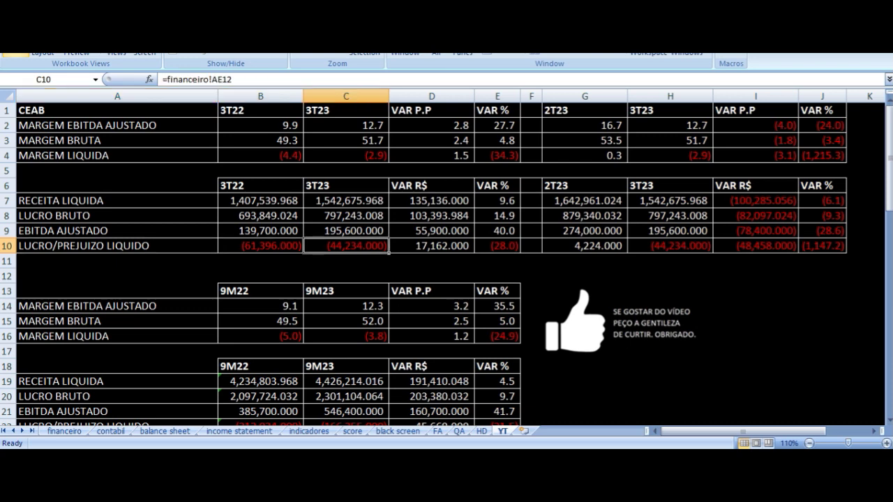
click(431, 245)
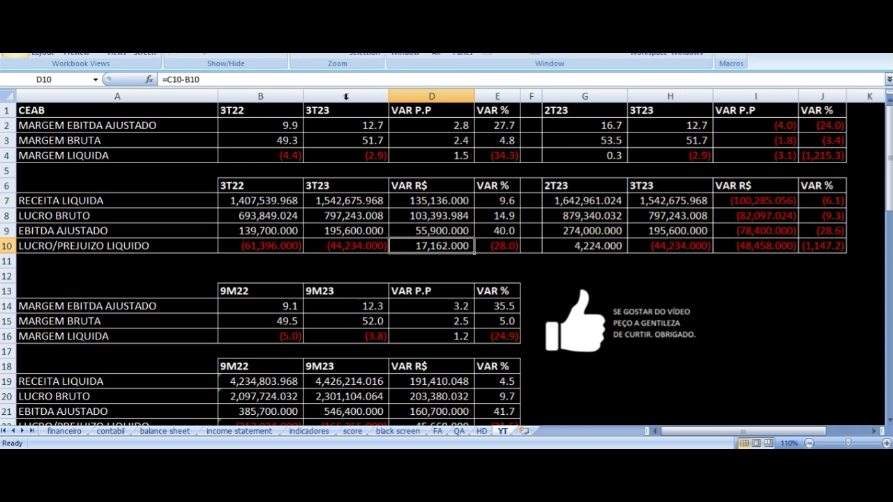
Review the 3T23 cells for RECEITA LIQUIDA, MARGEM LIQUIDA and LUCRO/PREJUIZO LIQUIDO in column C.
click(354, 201)
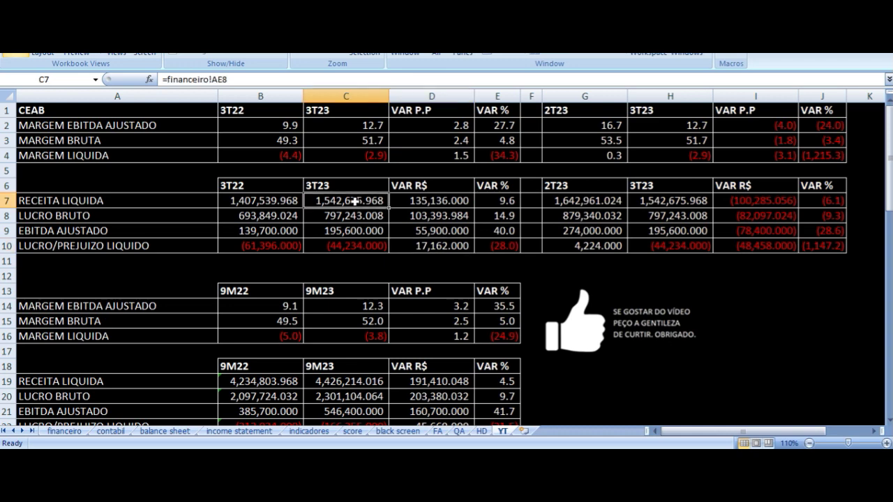
click(369, 158)
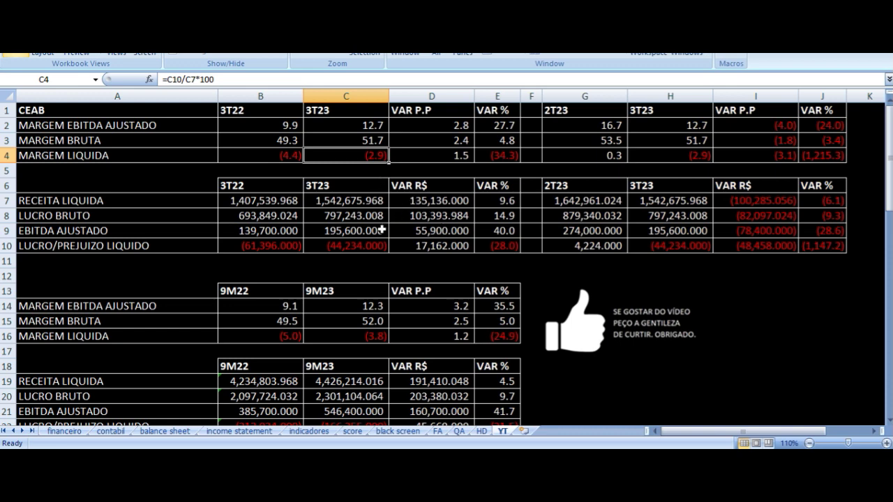
click(349, 243)
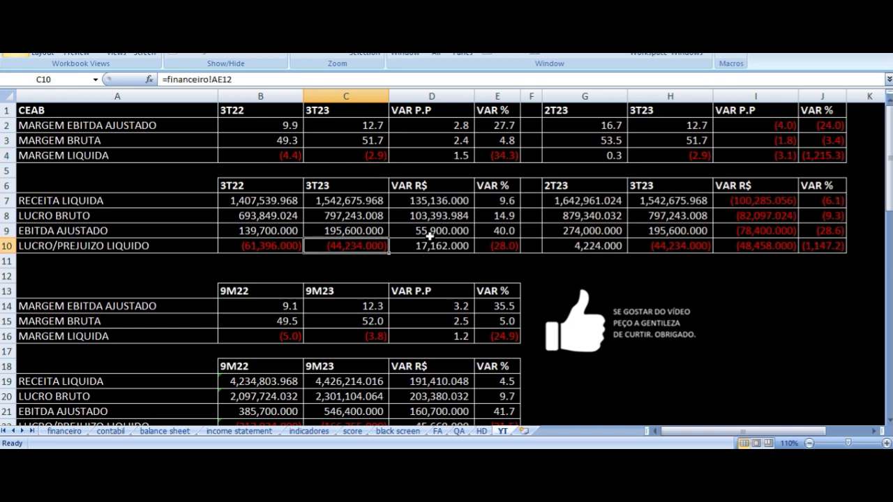
Highlight the 3T22 versus 3T23 comparison in B1:E9 and go to the 2T23 heading in G1.
drag(275, 116, 503, 237)
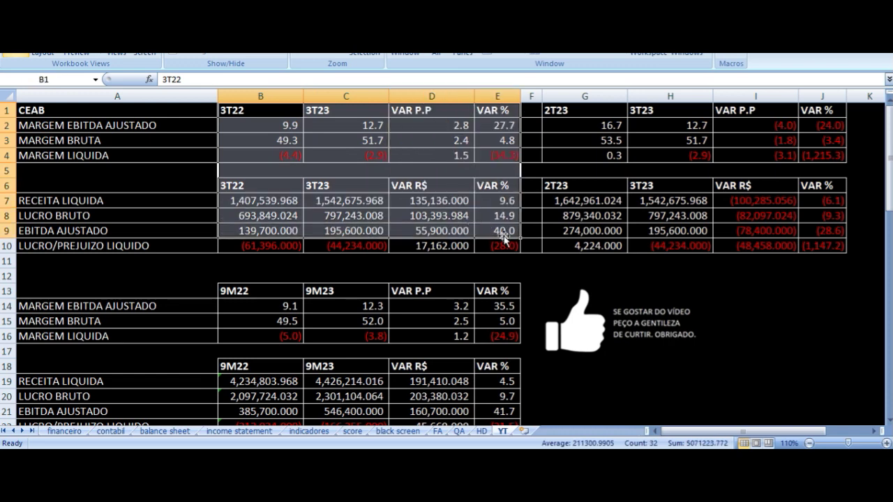
click(586, 109)
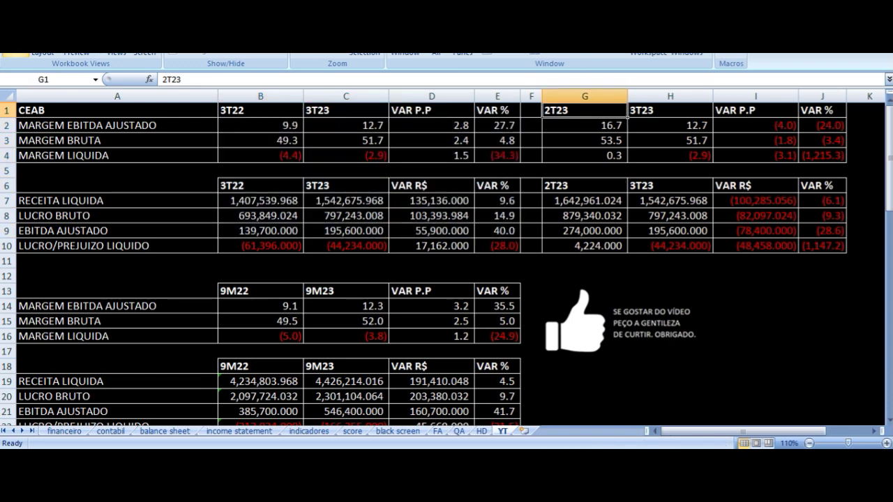
Examine the MARGEM EBITDA AJUSTADO row for 2T23 and 3T23, ending at the percentage-point variation in I2.
click(669, 110)
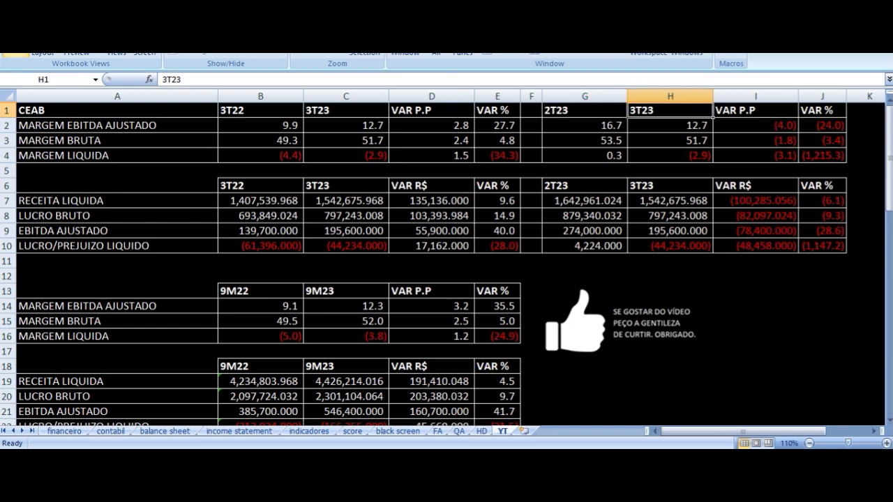
click(669, 125)
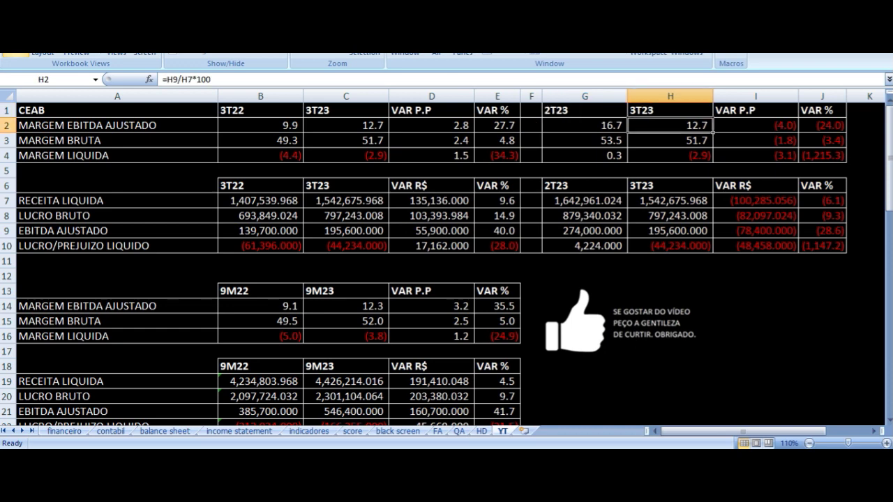
click(584, 125)
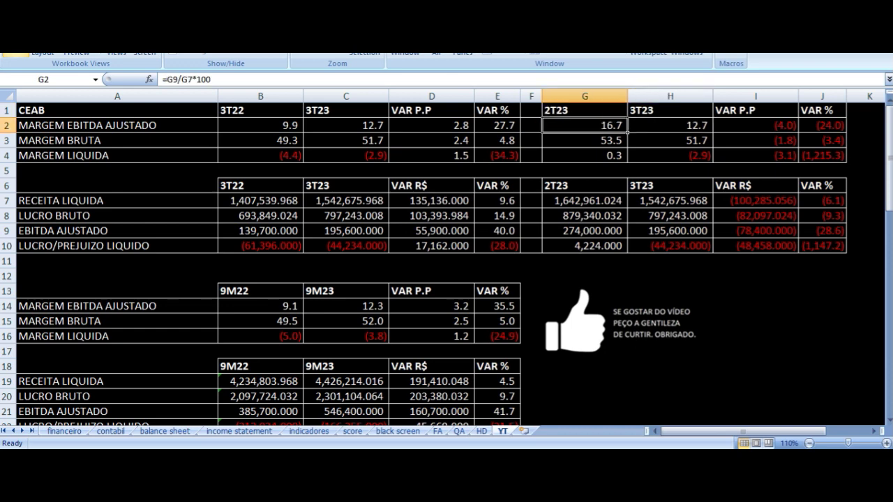
click(669, 125)
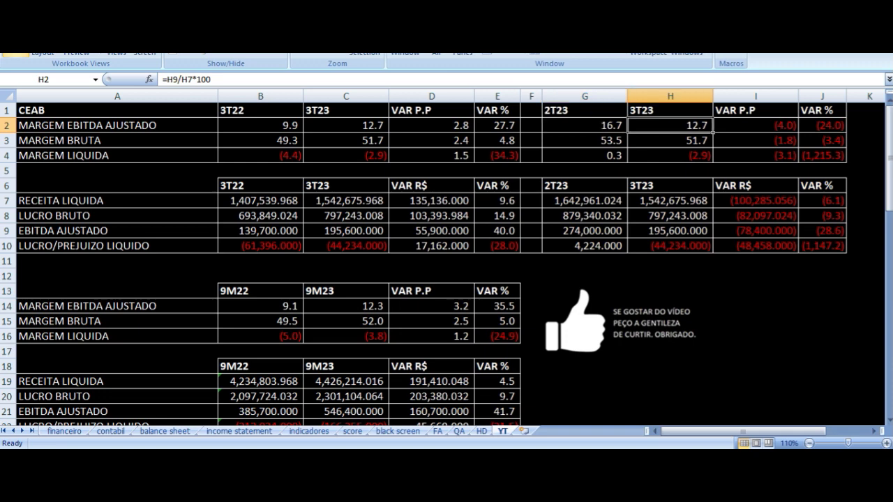
click(756, 125)
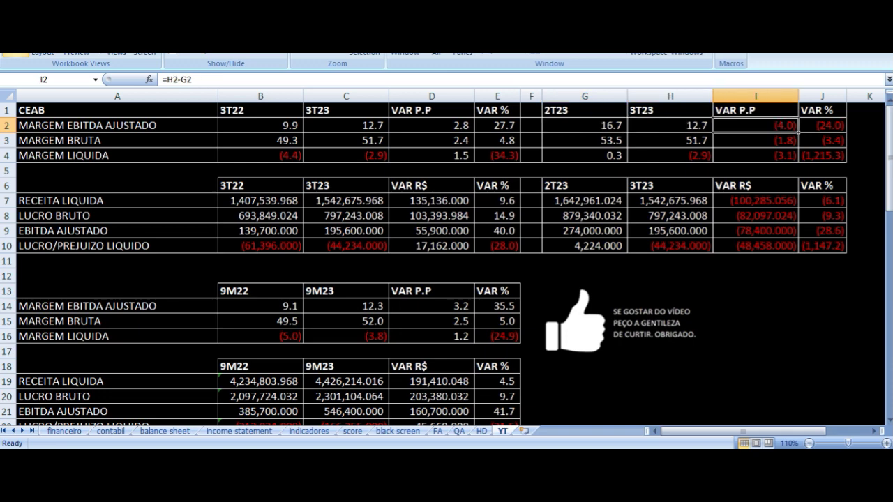
Compare MARGEM BRUTA between 2T23 and 3T23, ending at the percentage-point variation in I3.
click(669, 140)
click(584, 141)
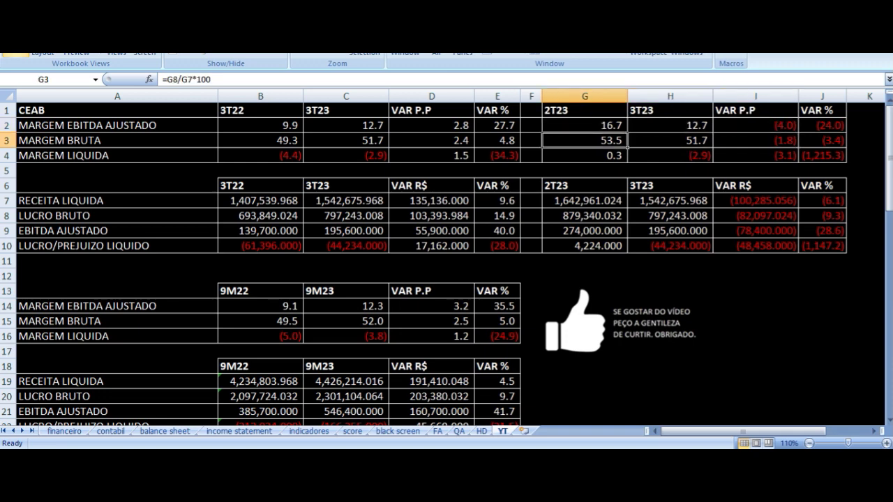
click(670, 140)
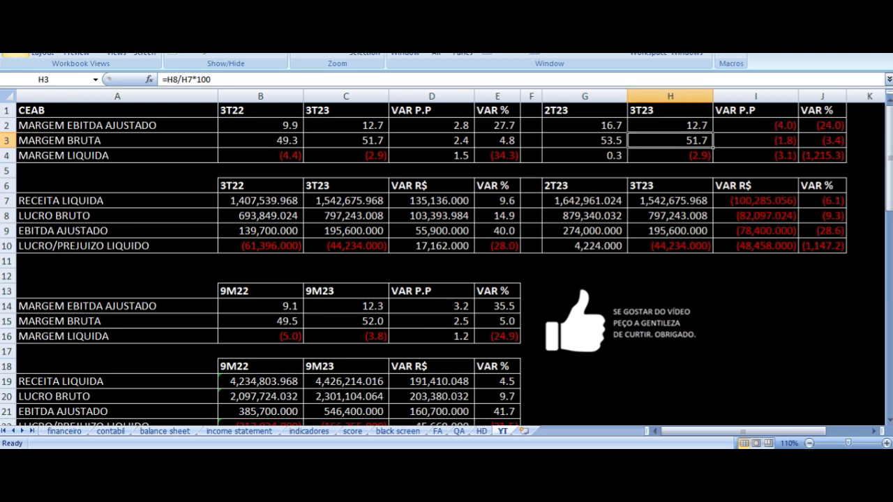
click(756, 140)
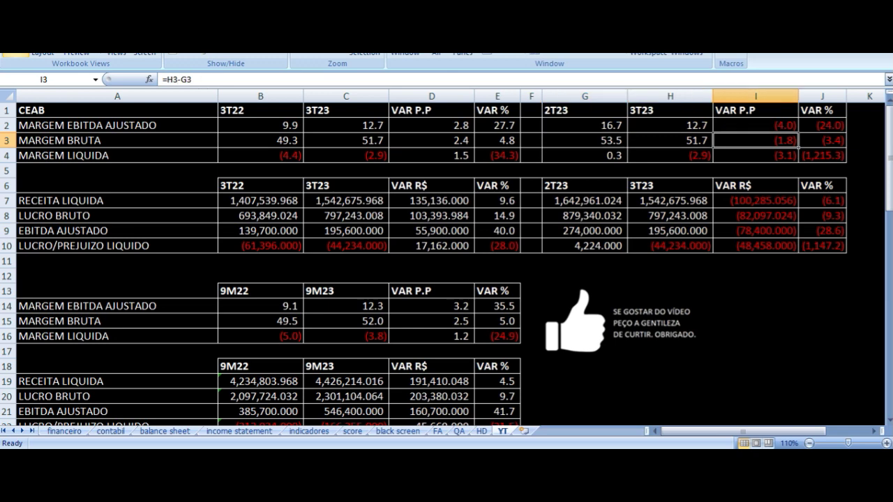
Compare MARGEM LIQUIDA between 2T23 and 3T23, ending at the percentage-point variation in I4.
click(584, 155)
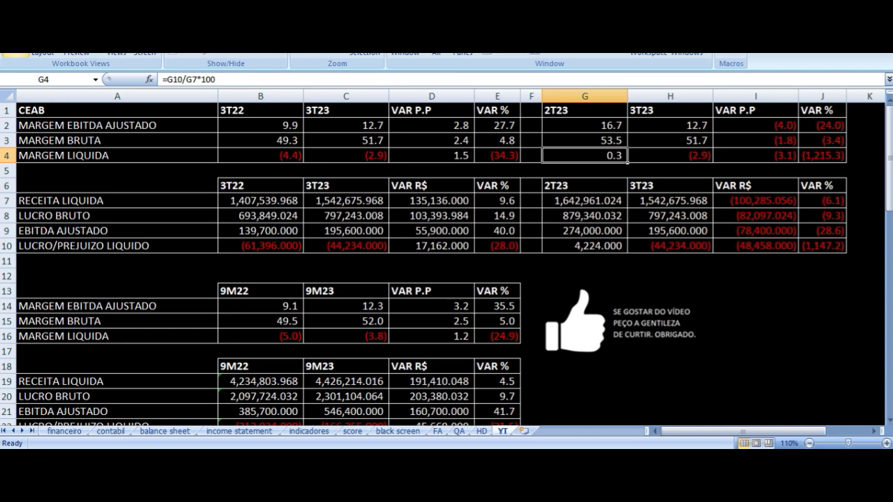
click(670, 154)
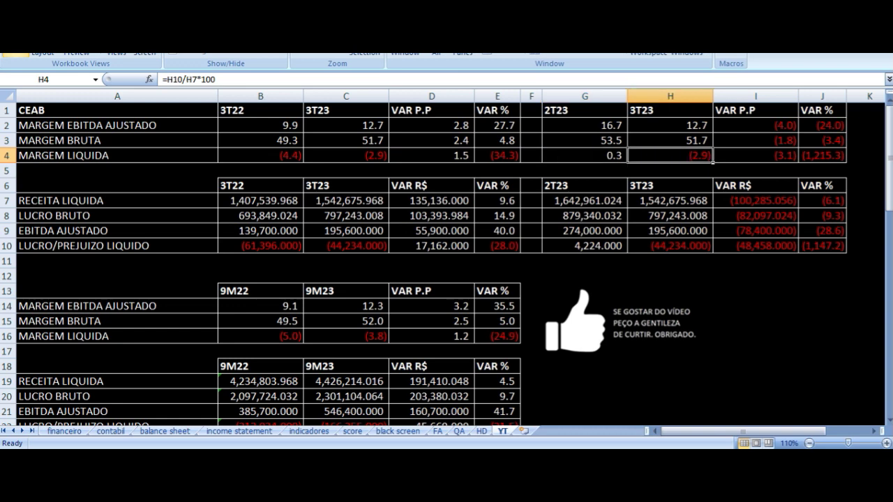
click(756, 155)
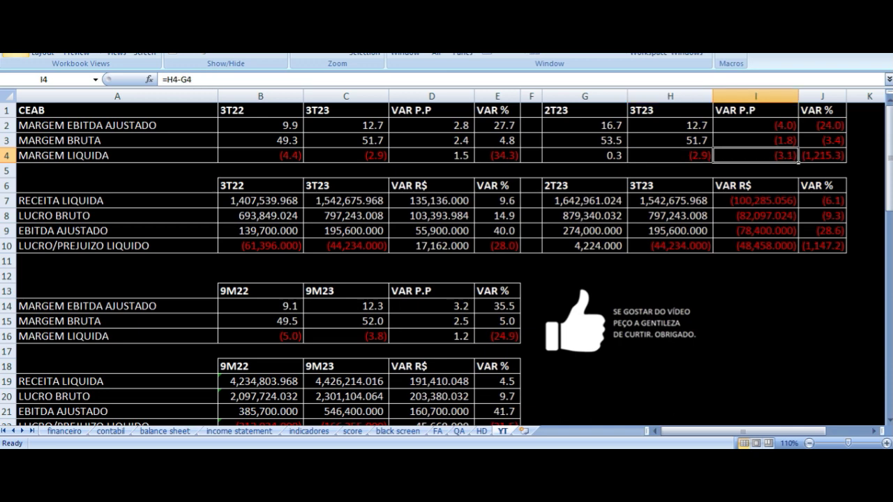
Examine the RECEITA LIQUIDA row for 2T23 and 3T23, ending at the percentage variation in J7.
key(Down)
key(Down)
key(Down)
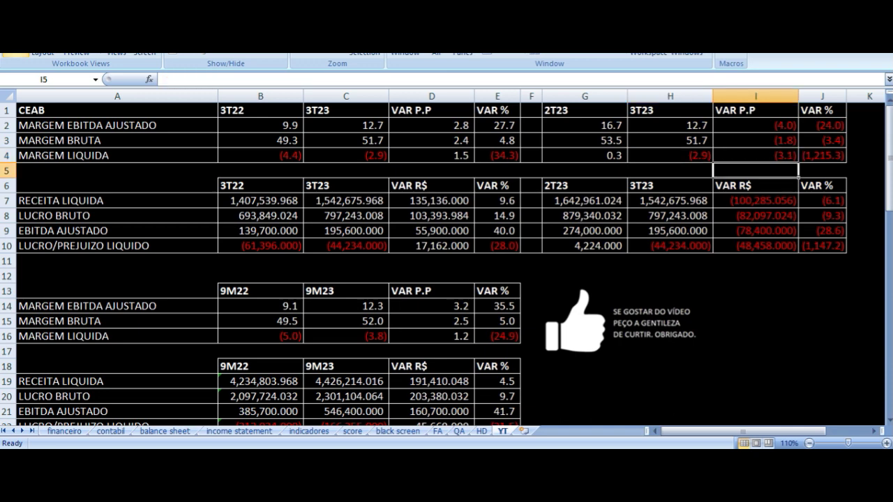
key(Left)
key(Left)
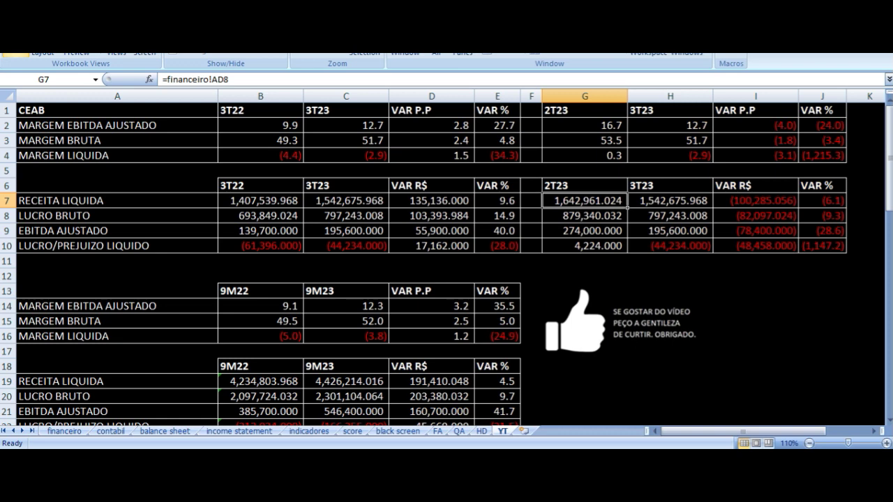
click(669, 200)
click(755, 200)
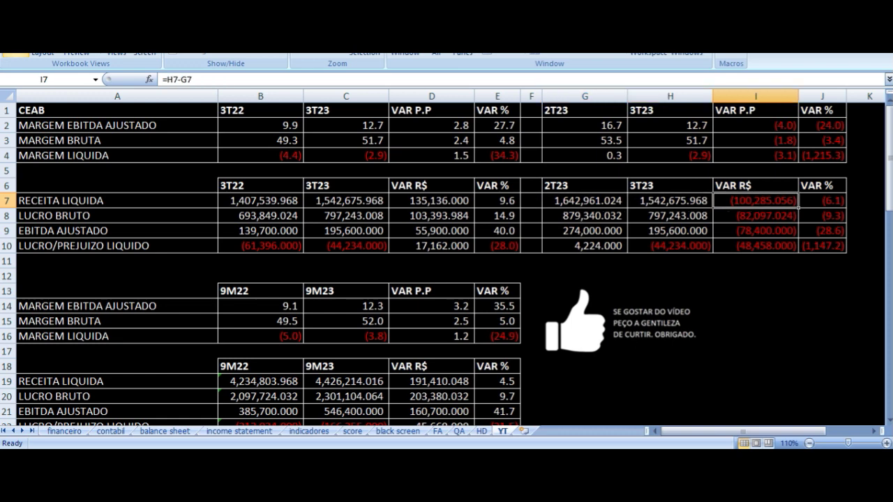
click(822, 201)
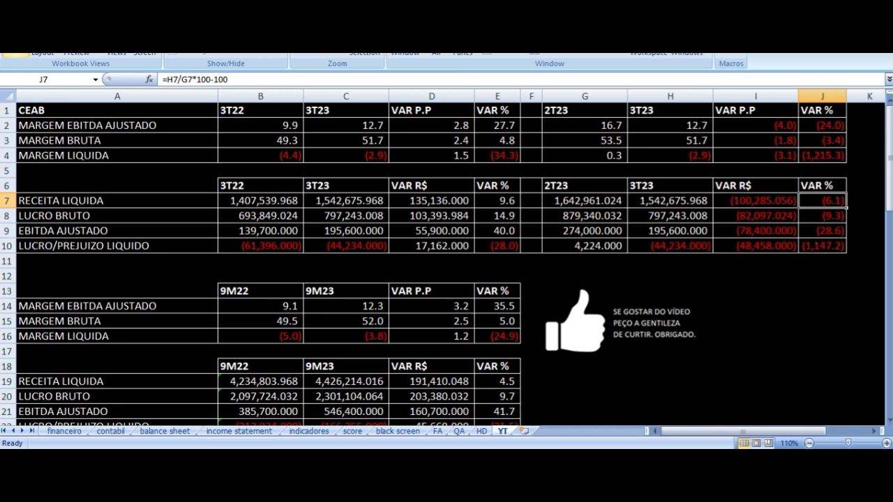
Examine the LUCRO BRUTO row from 2T23 in G8 across to the percentage variation in J8.
key(Down)
key(Left)
key(Left)
key(Left)
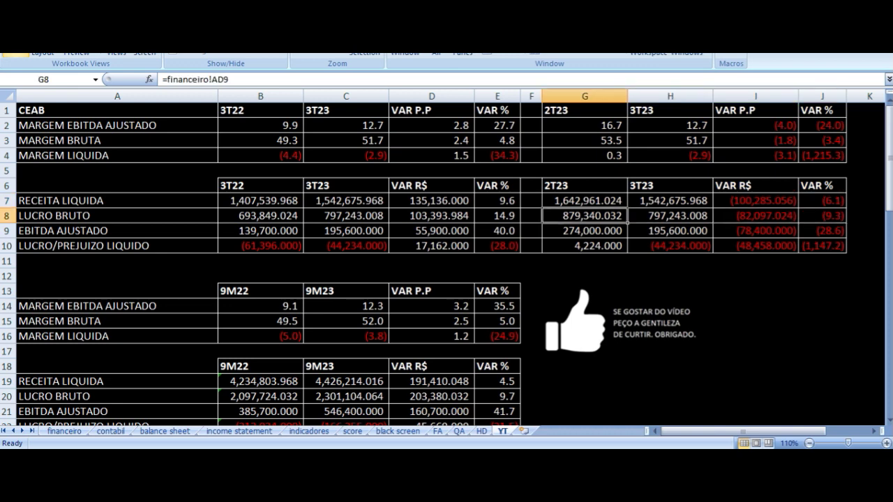
click(669, 216)
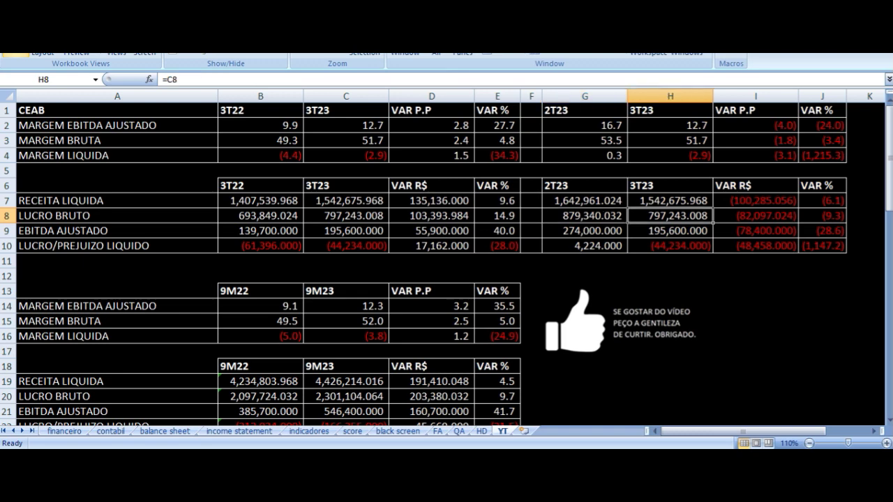
key(Right)
key(Right)
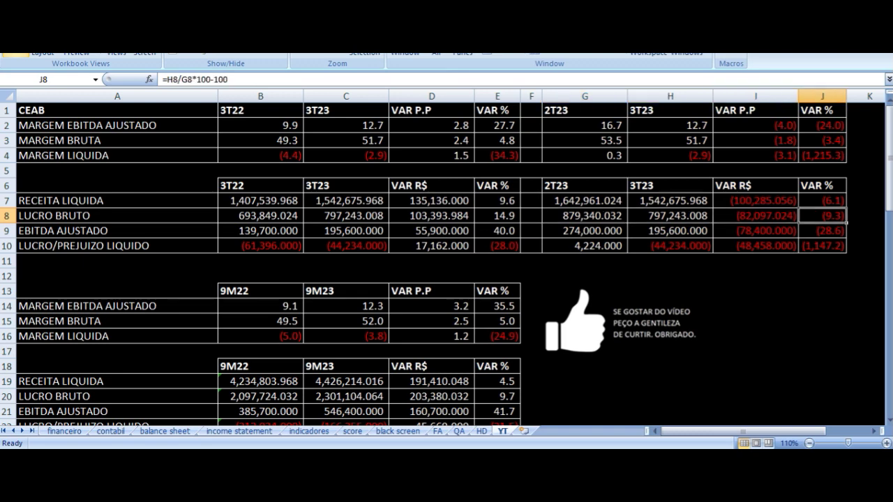
Examine the EBITDA AJUSTADO row from 2T23 in G9 across to the percentage variation in J9.
key(Down)
key(Left)
key(Left)
key(Left)
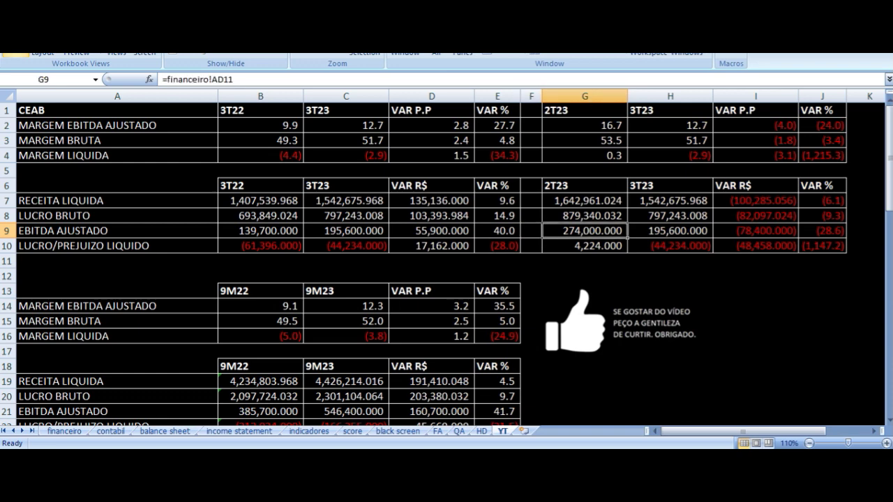
key(Right)
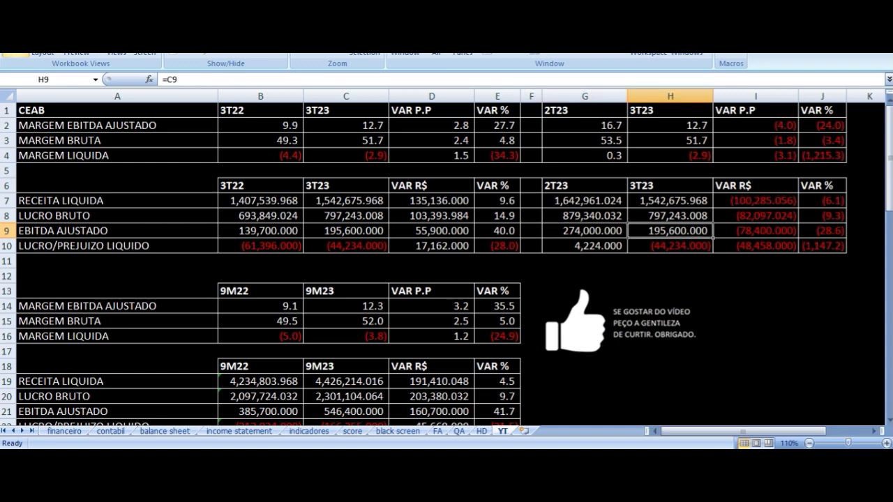
key(Right)
key(Right)
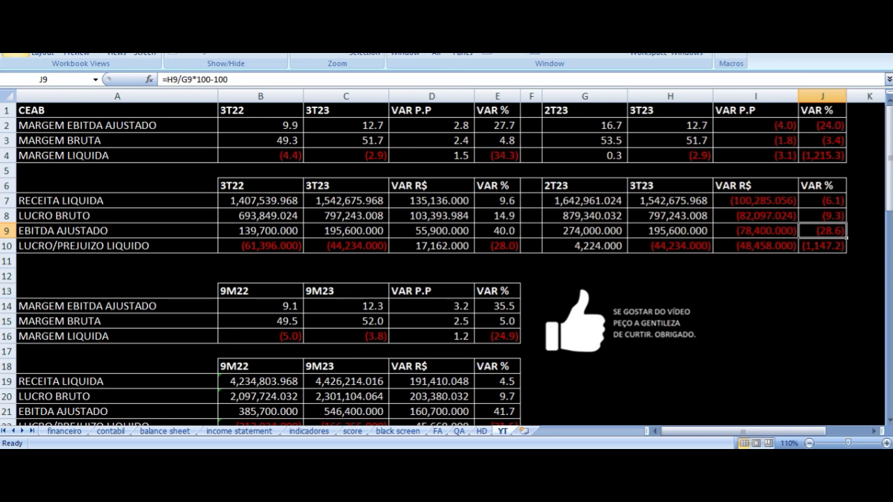
Review the LUCRO/PREJUIZO LIQUIDO row from G10 across to its percentage variation and return to the 2T23 cell.
key(Down)
key(Left)
key(Left)
key(Left)
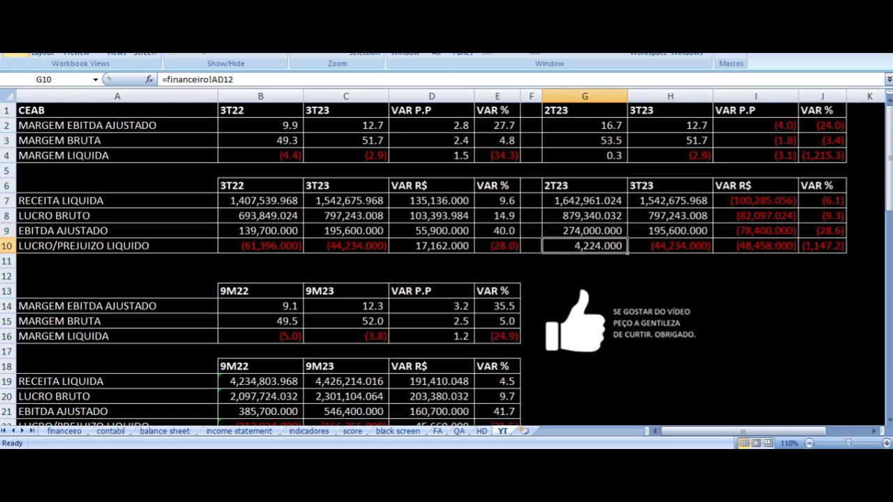
key(Right)
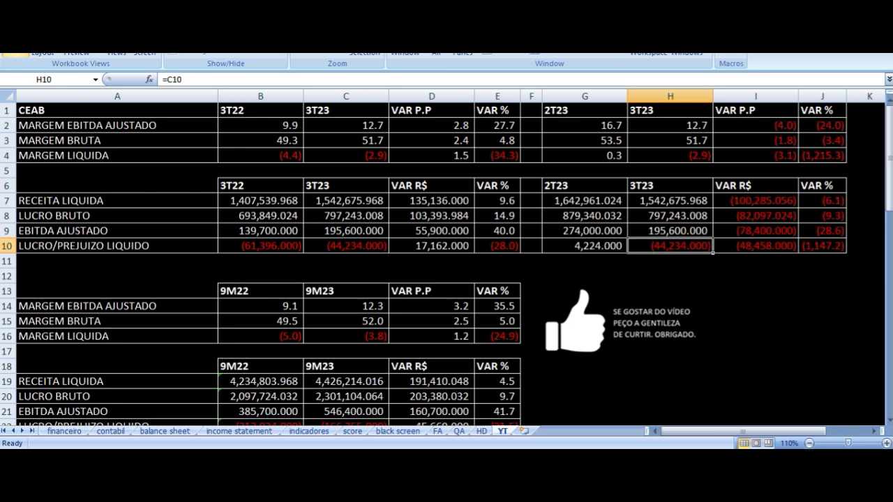
key(Right)
key(Right)
key(Left)
key(Left)
key(Left)
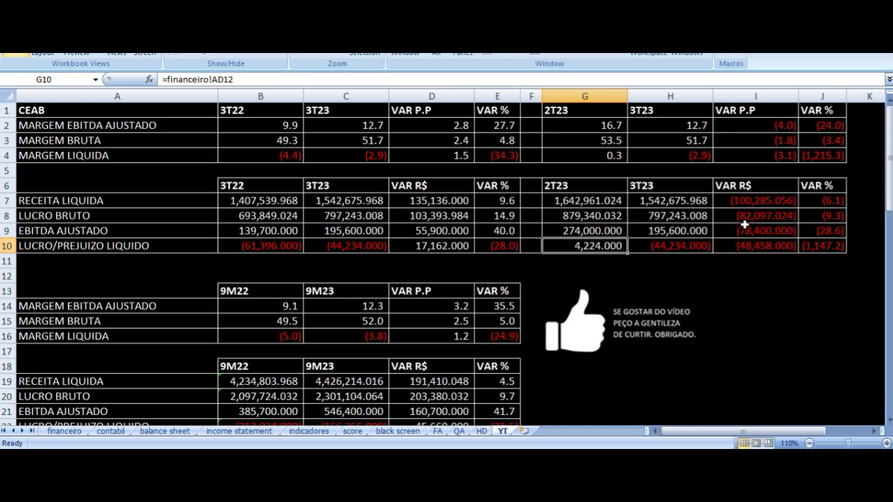
Highlight the 2T23 versus 3T23 variations in I7:J10 and go to the 2T23 heading in G6.
drag(758, 202, 801, 241)
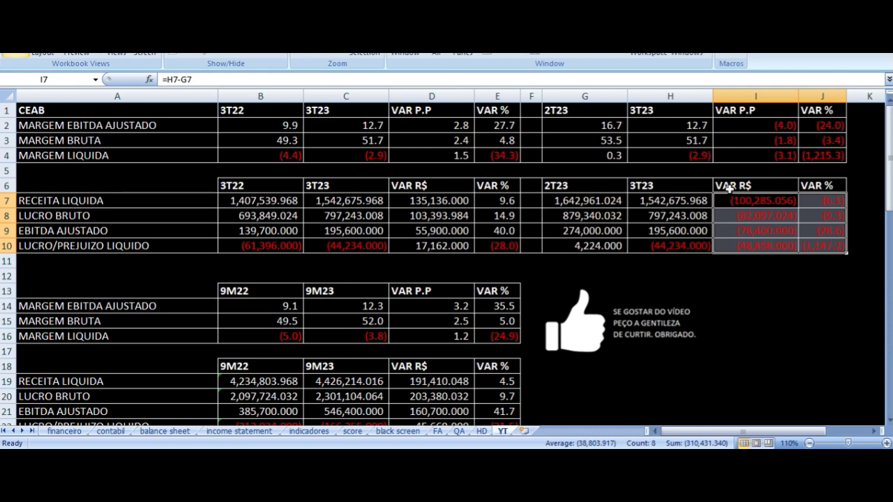
click(588, 187)
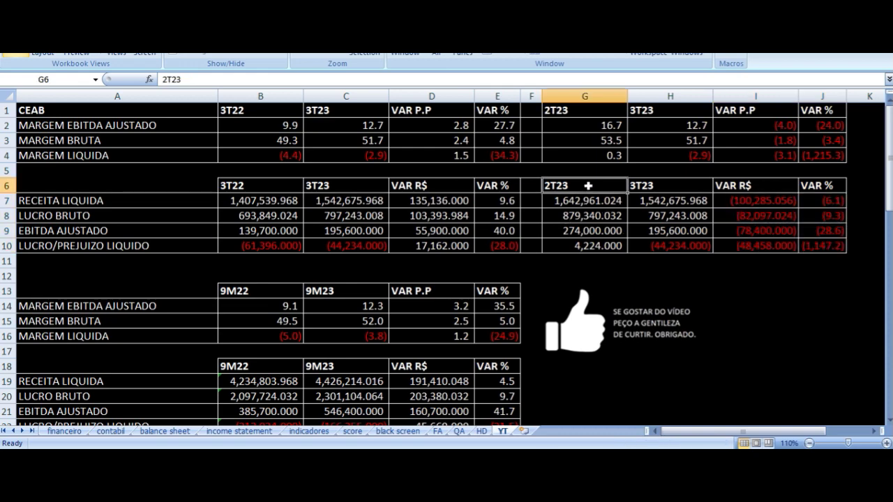
Go to the 9M22 versus 9M23 margins table and select the MARGEM EBITDA AJUSTADO label in A14.
scroll(603, 227, down, 1)
scroll(603, 227, down, 2)
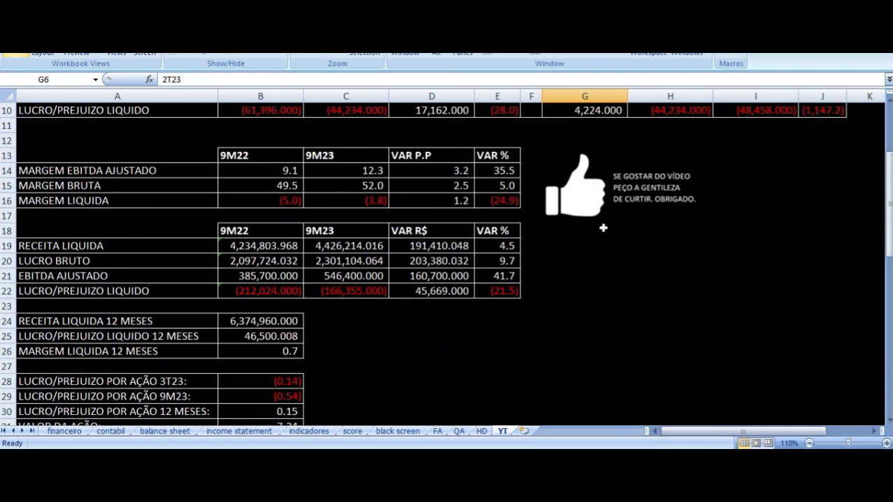
scroll(603, 227, down, 1)
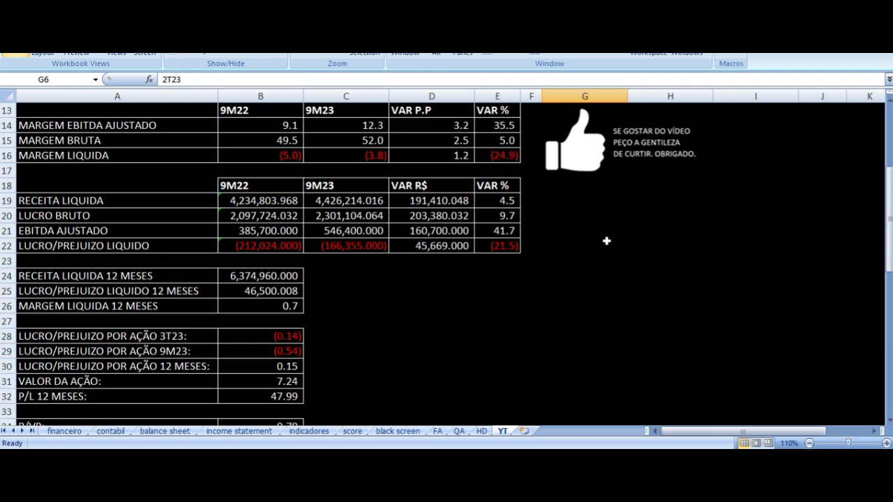
click(265, 122)
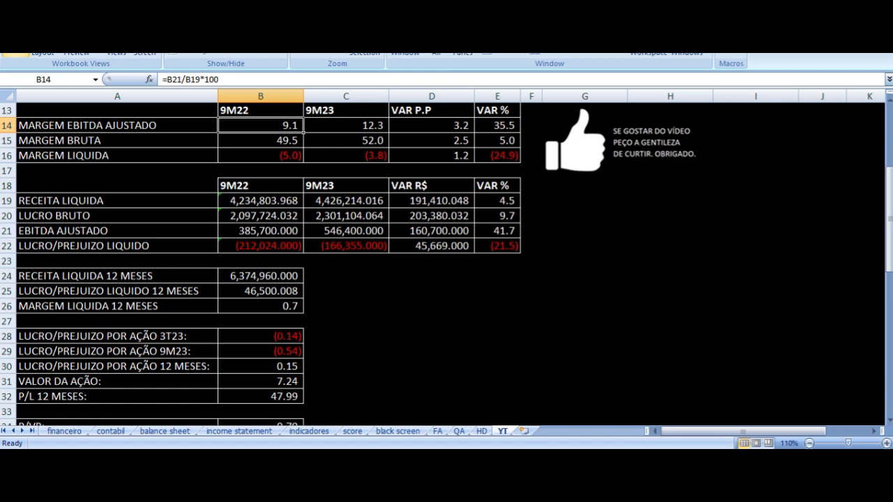
click(117, 125)
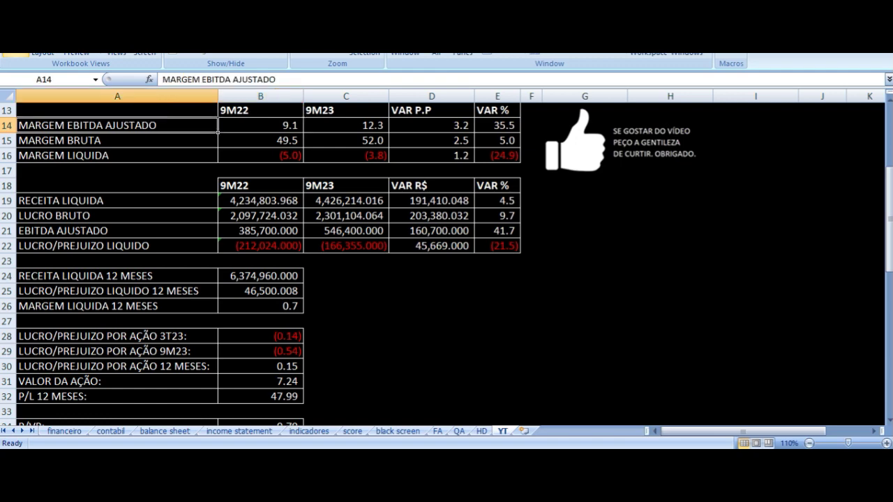
Return to the quarterly tables and highlight the 3T22 versus 3T23 comparison in B1:D10.
scroll(325, 309, up, 4)
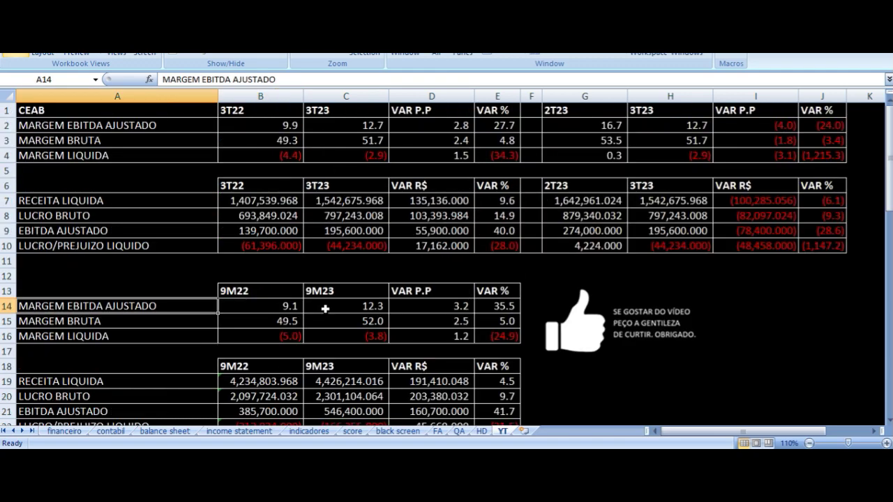
click(278, 108)
drag(278, 108, 449, 254)
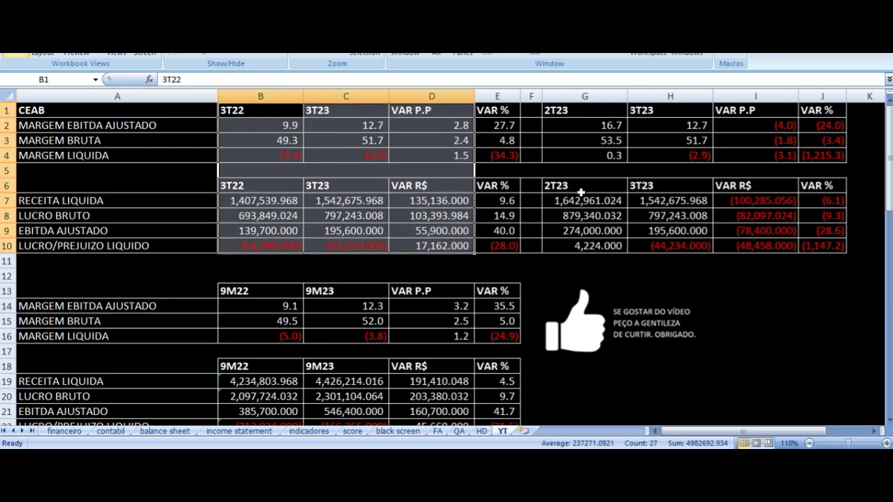
Go back to the nine-month margins table and select the 9M22 MARGEM EBITDA AJUSTADO cell, B14.
scroll(549, 212, down, 4)
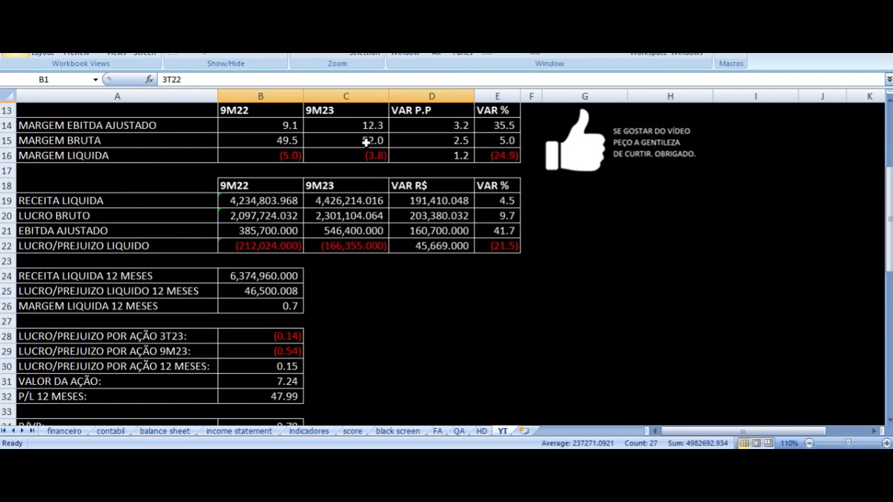
click(247, 125)
key(Left)
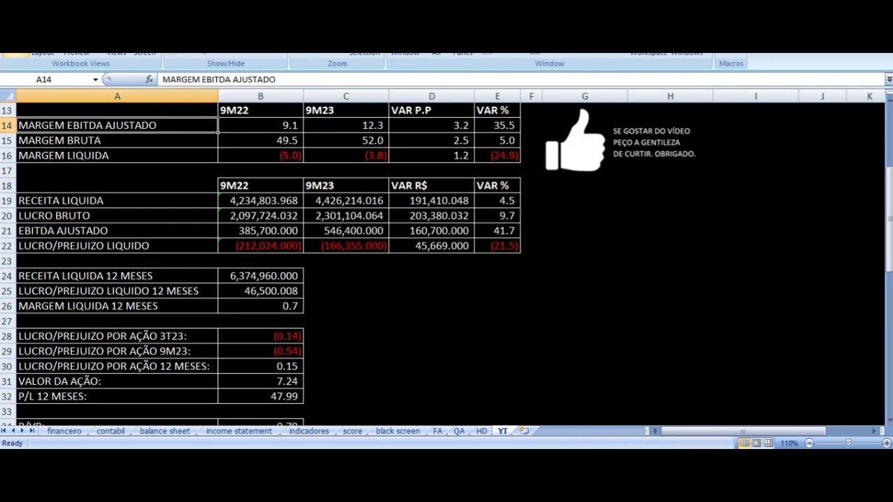
click(260, 125)
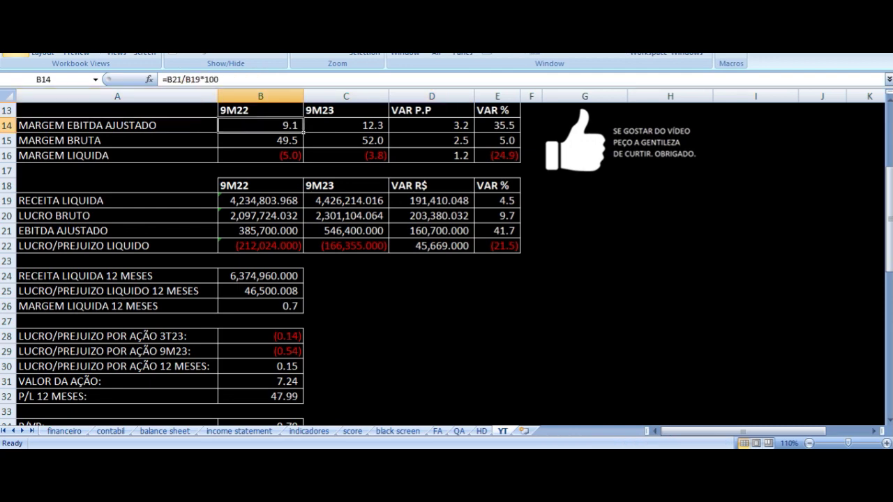
Review the MARGEM EBITDA AJUSTADO 9M23 and VAR P.P cells, C14 and D14, and the MARGEM BRUTA row from A15 to D15.
click(346, 124)
click(431, 125)
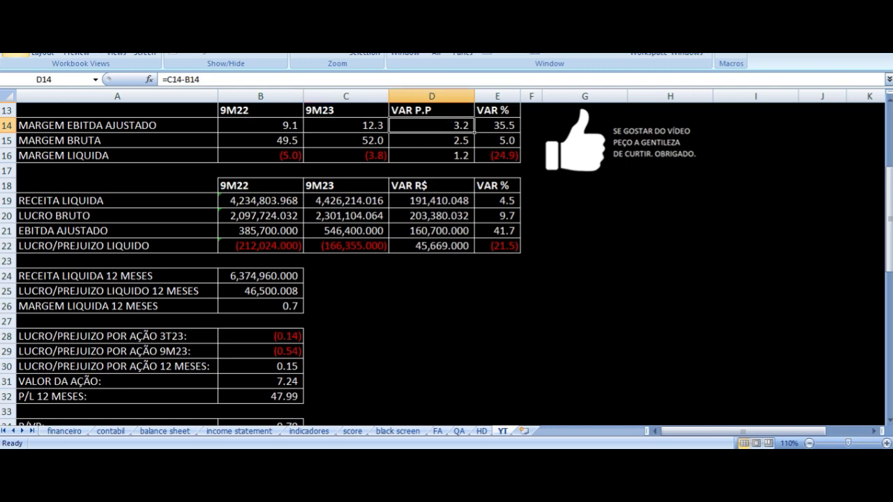
click(260, 140)
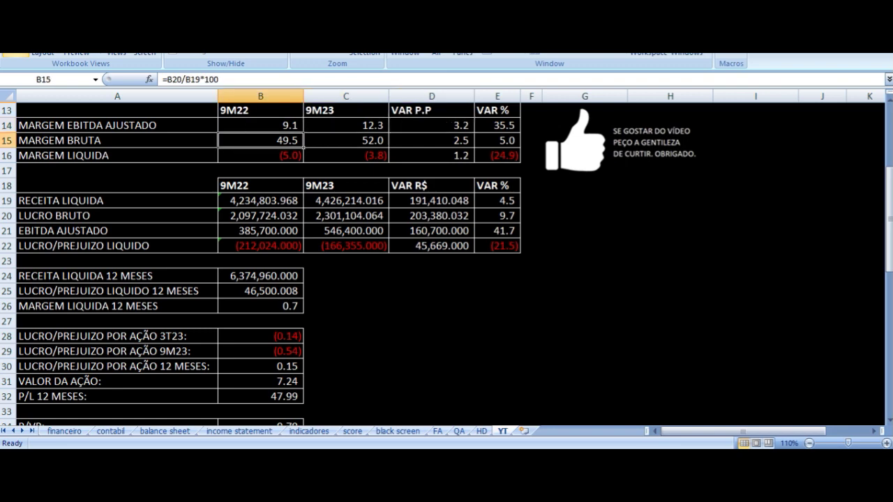
click(118, 140)
click(260, 140)
click(346, 140)
click(431, 140)
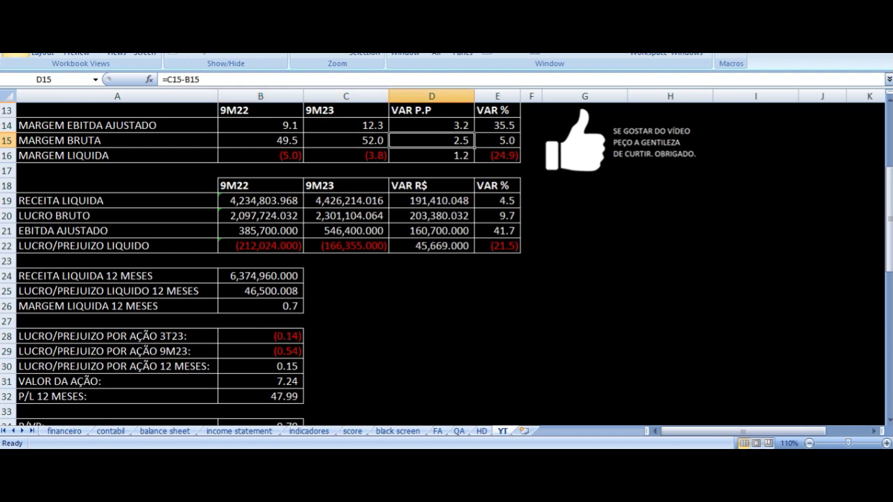
Go through the MARGEM LIQUIDA row cell by cell from its label in A16 to VAR P.P in D16.
key(Down)
key(Left)
key(Left)
key(Left)
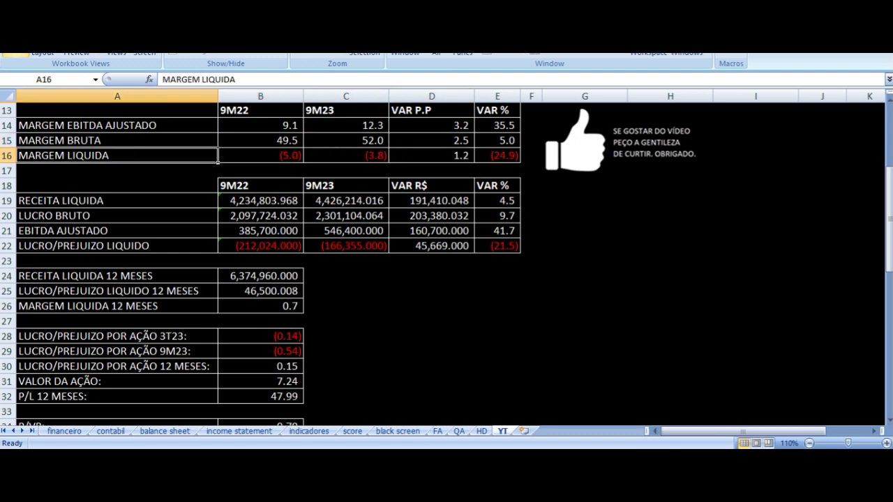
click(260, 156)
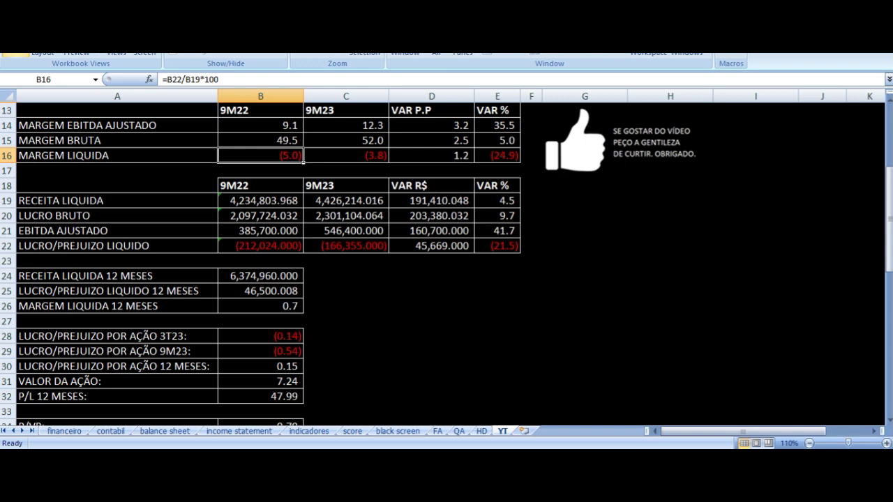
click(346, 155)
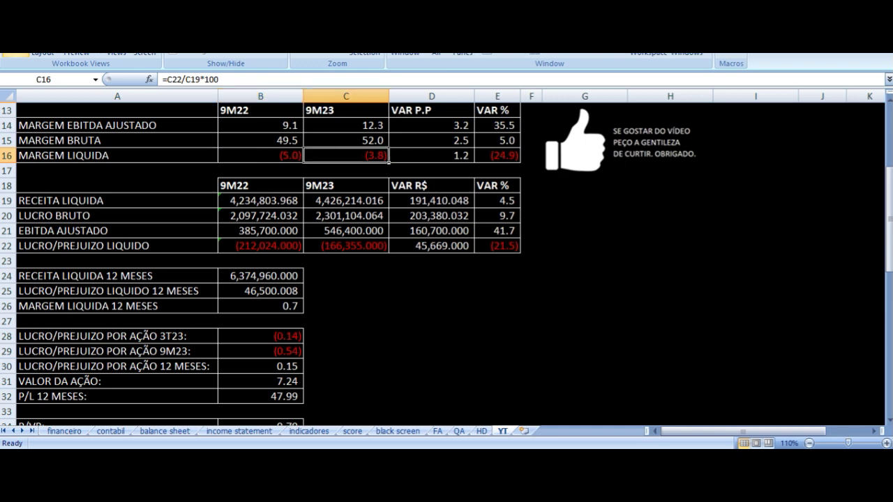
click(431, 155)
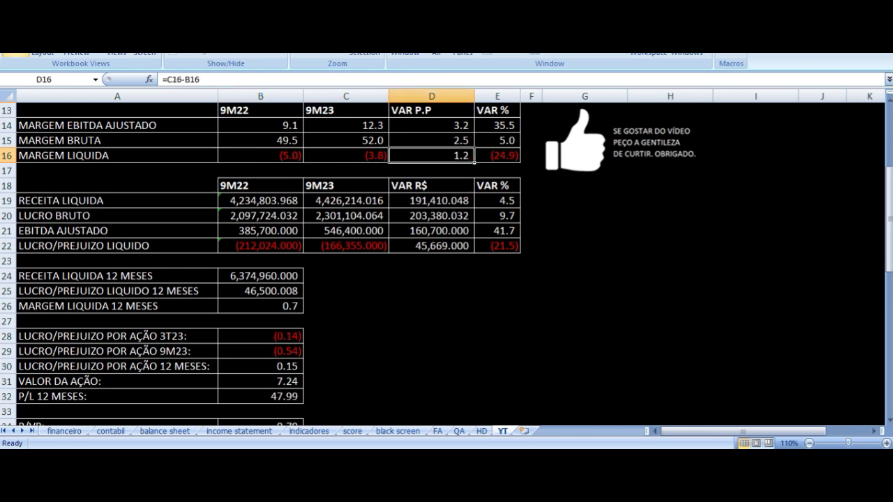
Return to the MARGEM EBITDA AJUSTADO row and select its 9M23 cell, C14.
key(Up)
key(Up)
key(Left)
key(Left)
key(Left)
key(Right)
key(Right)
key(Right)
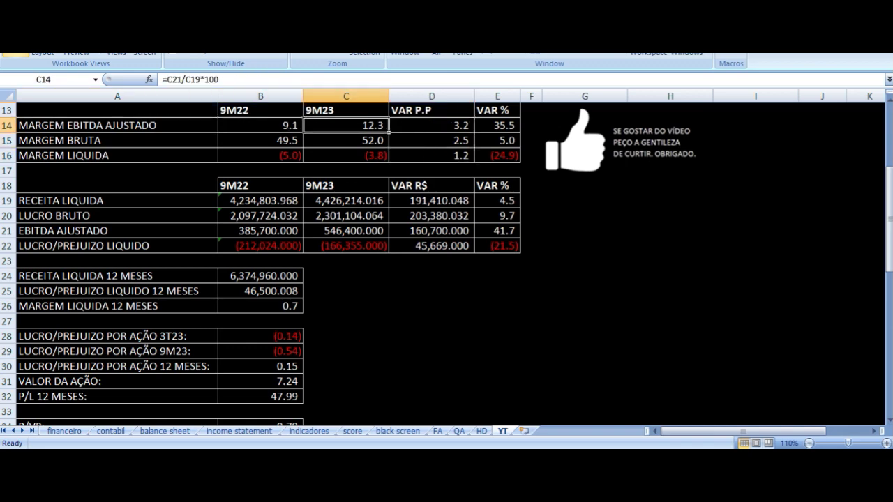
Go to the RECEITA LIQUIDA row, check its 9M22 cell B19 and select the 9M22 heading in B18.
key(Down)
key(Down)
key(Down)
key(Down)
click(117, 200)
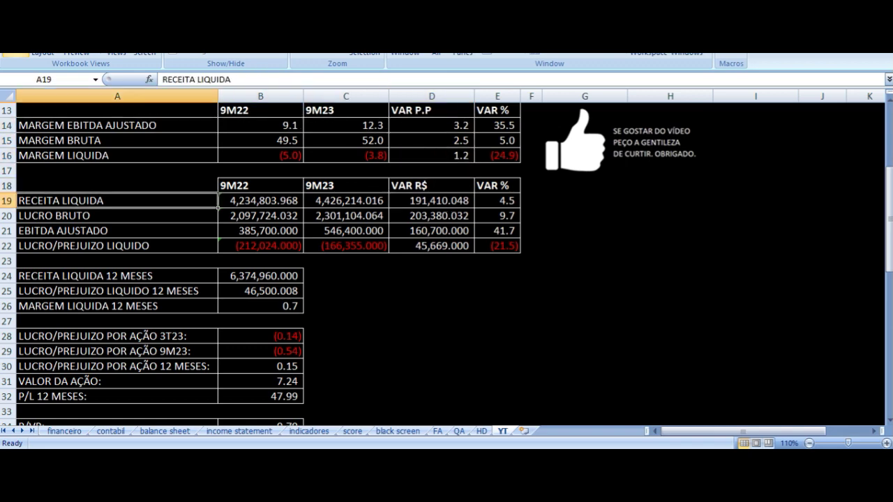
key(Right)
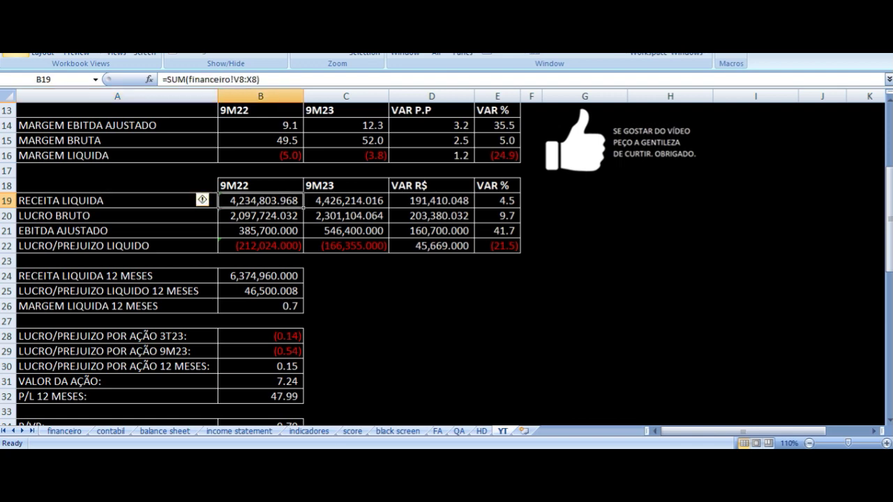
key(Up)
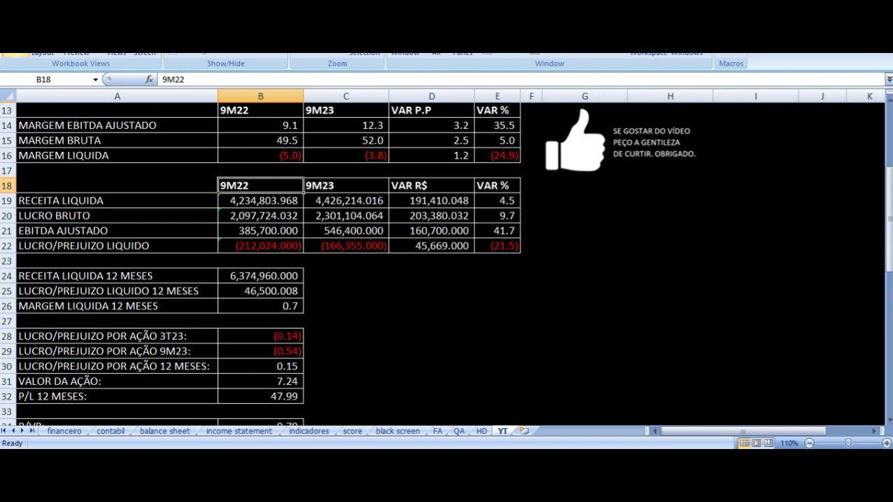
Compare RECEITA LIQUIDA in 9M22 and 9M23 by going through row 19 from A19 to VAR % in E19.
key(Right)
key(Down)
key(Left)
key(Left)
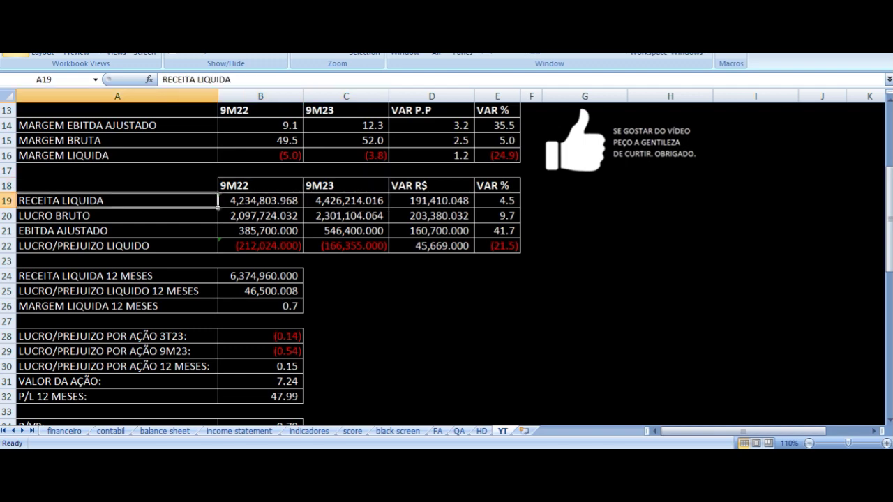
key(Right)
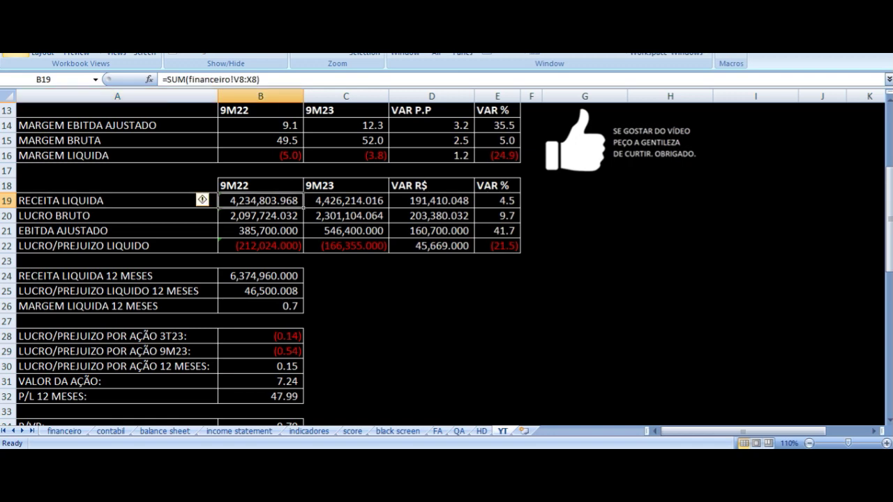
key(Right)
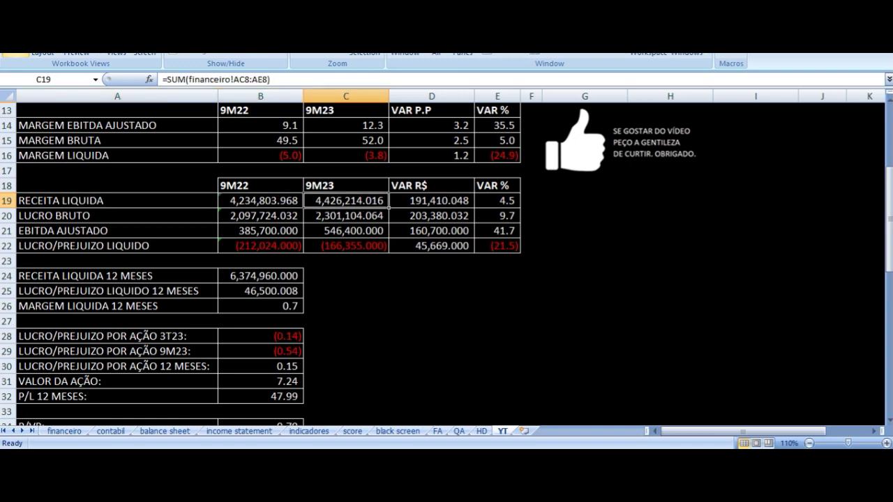
key(Right)
key(Right)
Go through the LUCRO BRUTO row from its label in A20 to VAR % in E20.
key(Down)
key(Left)
key(Left)
key(Left)
key(Left)
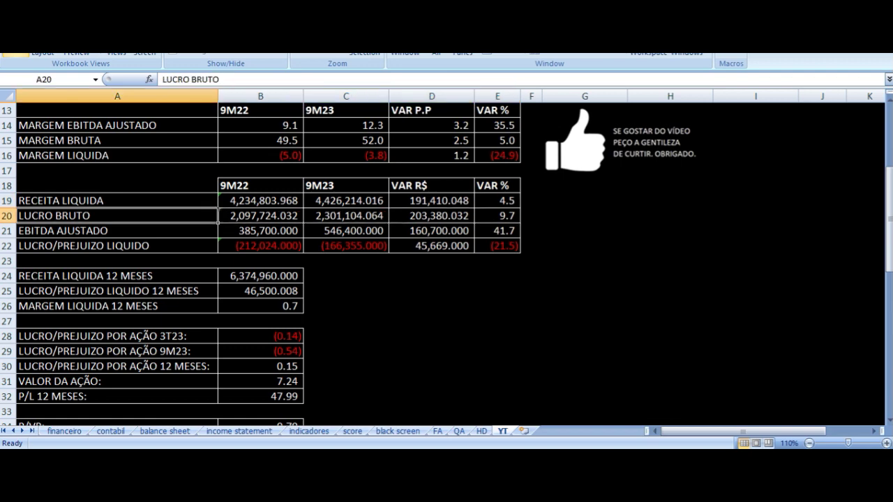
key(Right)
key(Right)
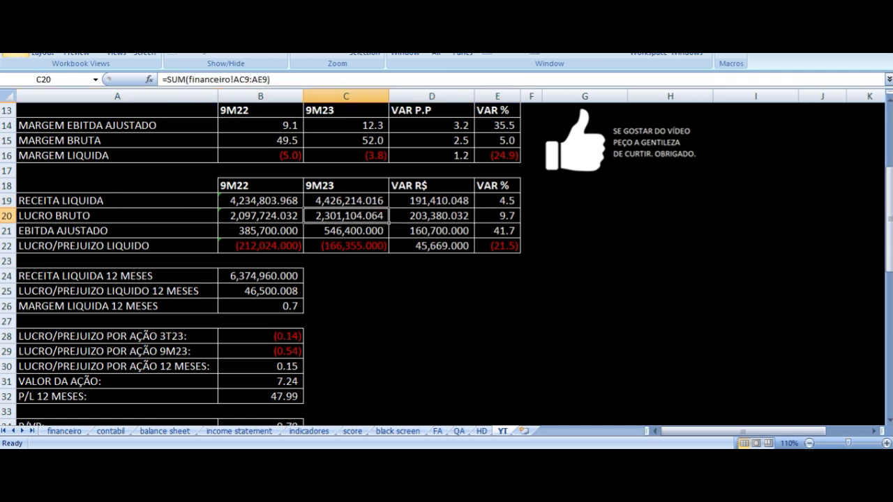
key(Right)
key(Right)
Go through the EBITDA AJUSTADO row from its label in A21 to VAR % in E21.
key(Down)
key(Left)
key(Left)
key(Left)
key(Left)
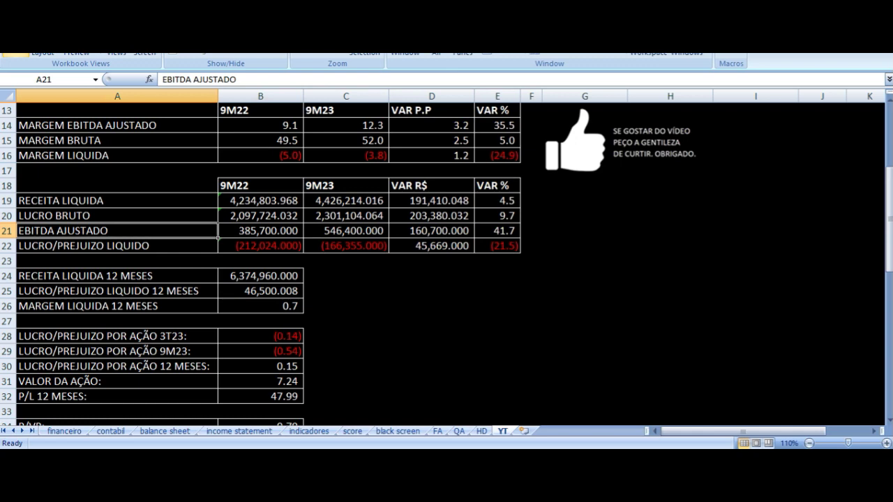
key(Right)
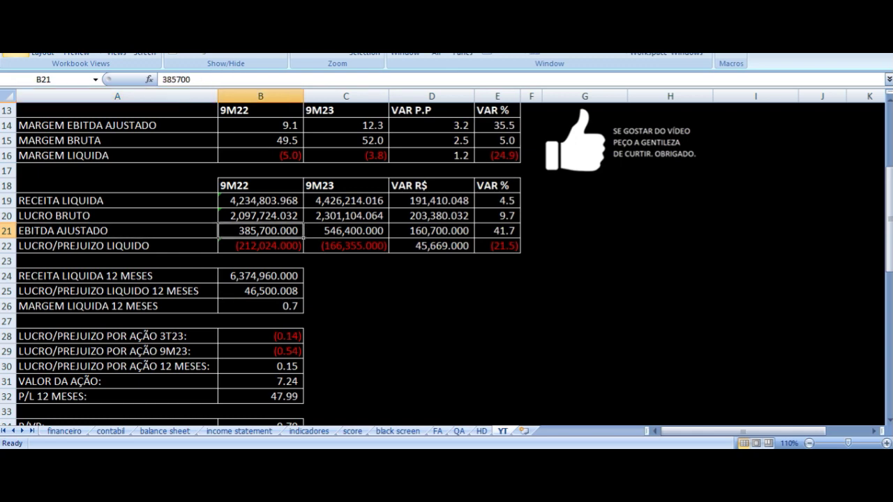
key(Right)
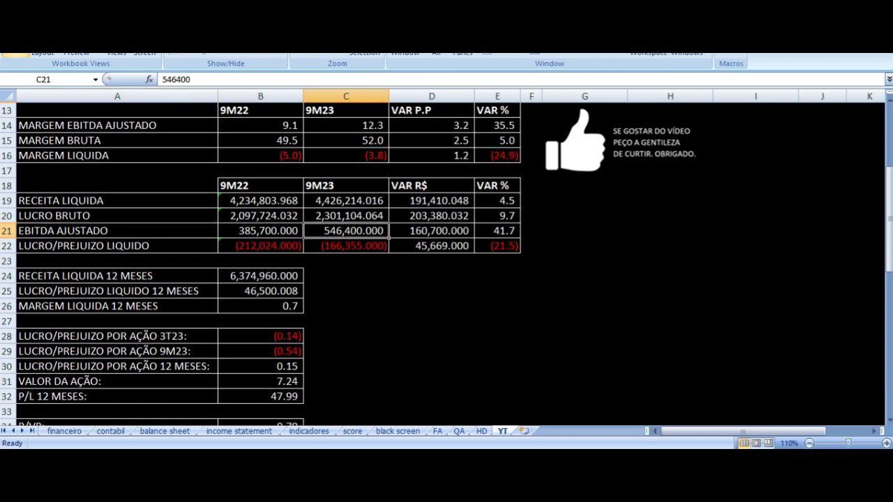
key(Right)
key(Right)
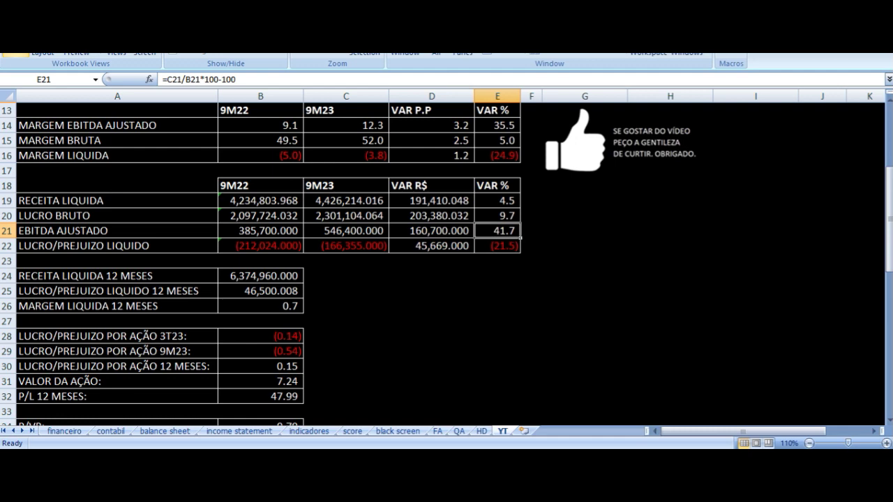
Recheck the 9M23 EBITDA AJUSTADO, RECEITA LIQUIDA and LUCRO BRUTO figures with their VAR % across rows 19 to 21.
key(Left)
key(Left)
key(Left)
key(Left)
key(Right)
key(Right)
key(Up)
key(Up)
key(Right)
key(Right)
key(Down)
key(Left)
key(Left)
key(Left)
key(Left)
Go through the LUCRO/PREJUIZO LIQUIDO row from its label in A22 to VAR R$ in D22.
key(Down)
key(Down)
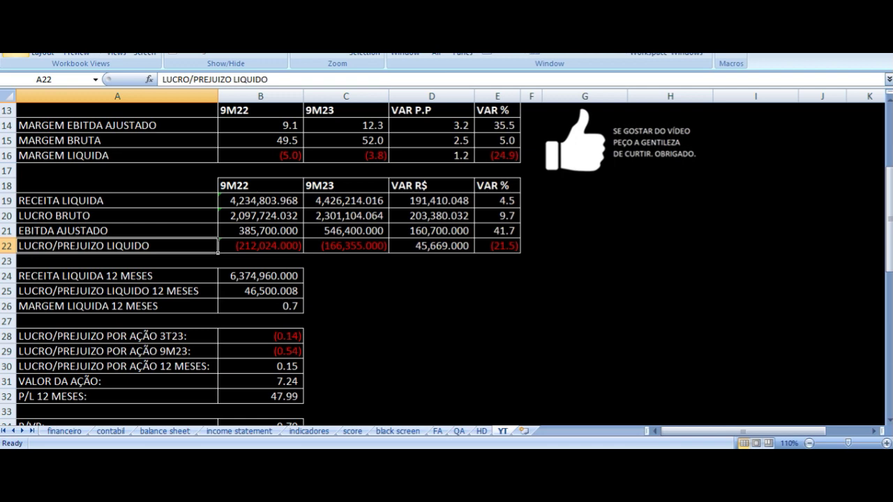
key(Right)
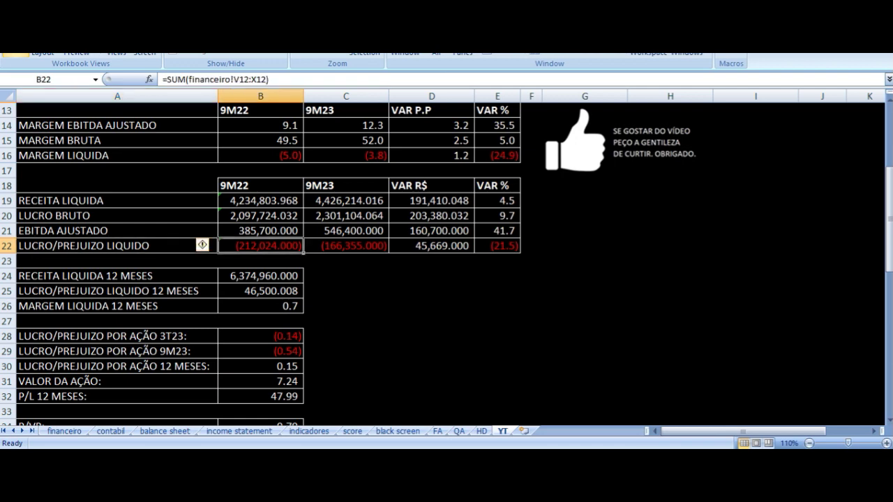
key(Right)
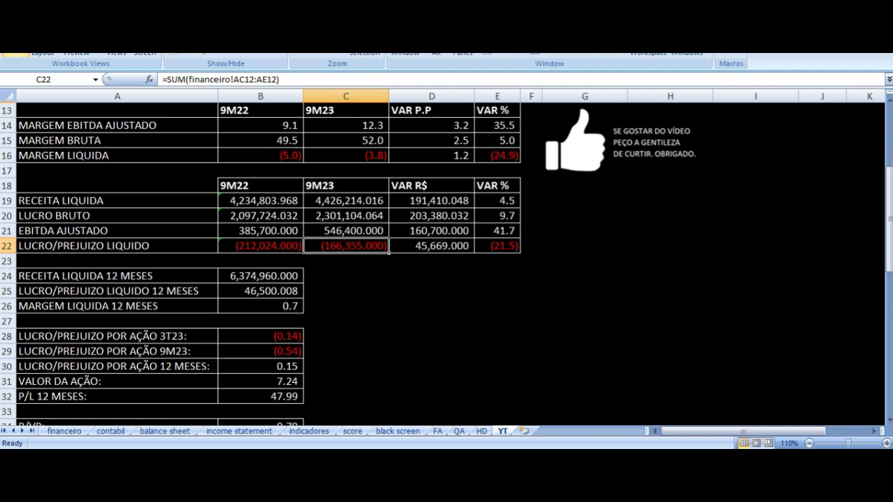
key(Right)
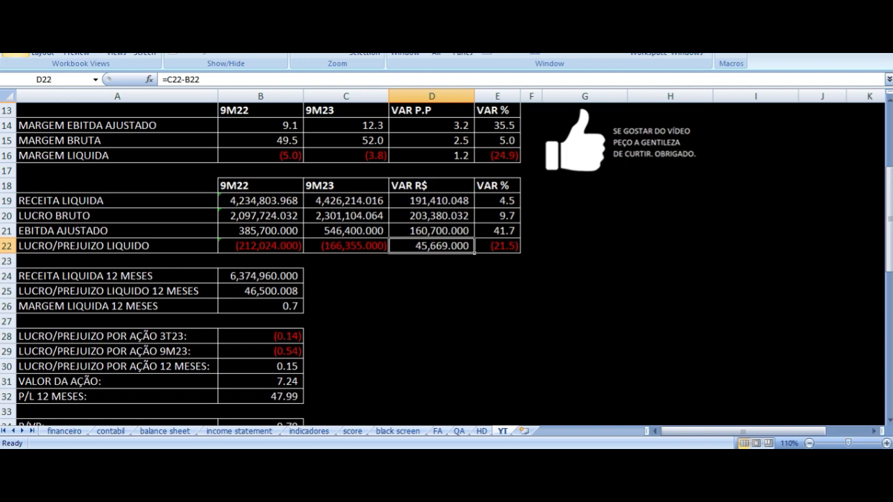
Go back to the RECEITA LIQUIDA VAR R$ cell, D19.
key(Up)
key(Up)
key(Up)
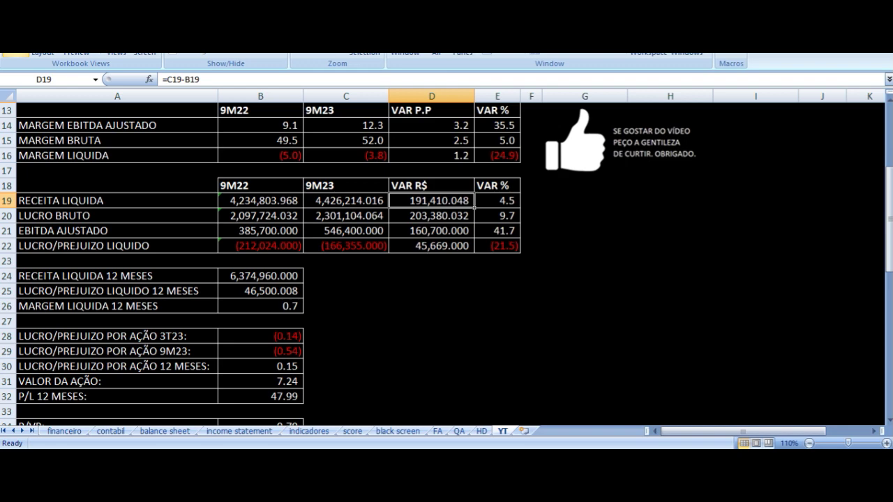
Review the twelve-month revenue, net result and net margin in rows 24 to 26, and highlight LUCRO/PREJUIZO LIQUIDO 12 MESES in A25:B25.
click(143, 274)
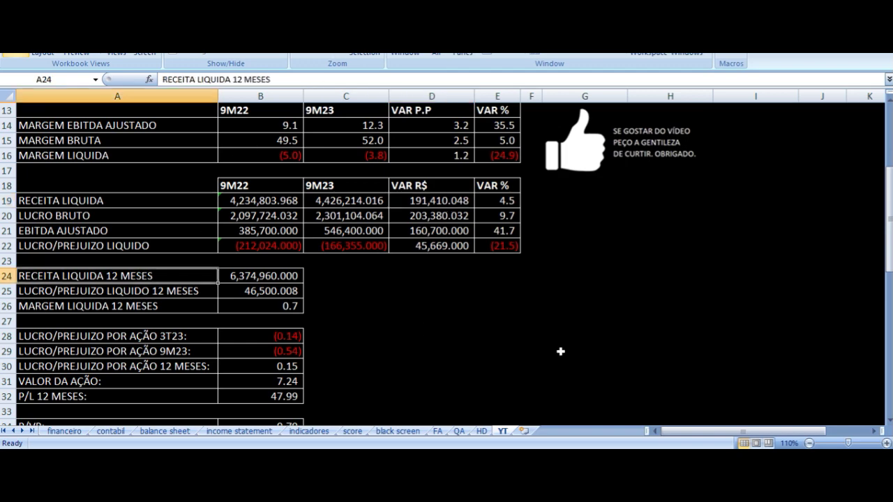
key(Right)
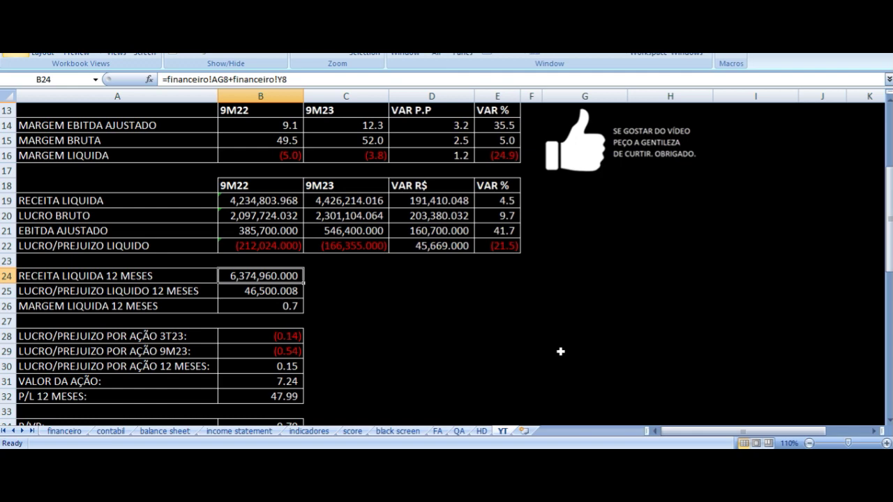
key(Return)
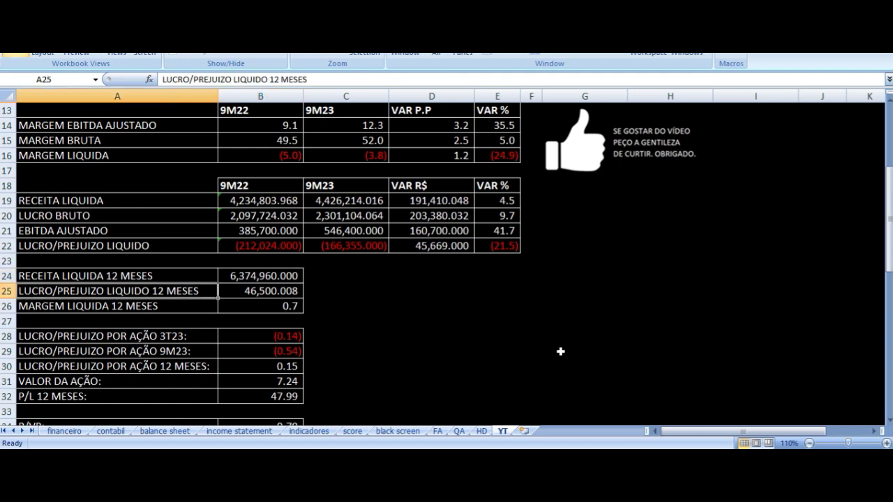
key(Right)
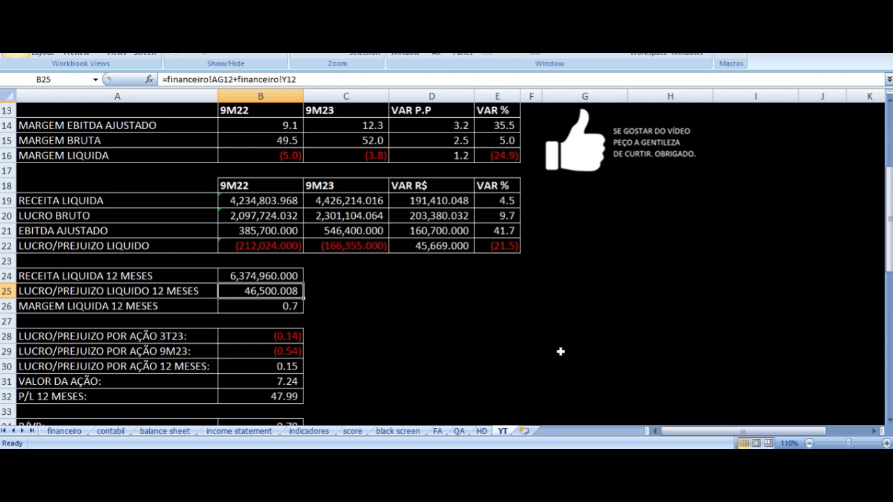
key(Return)
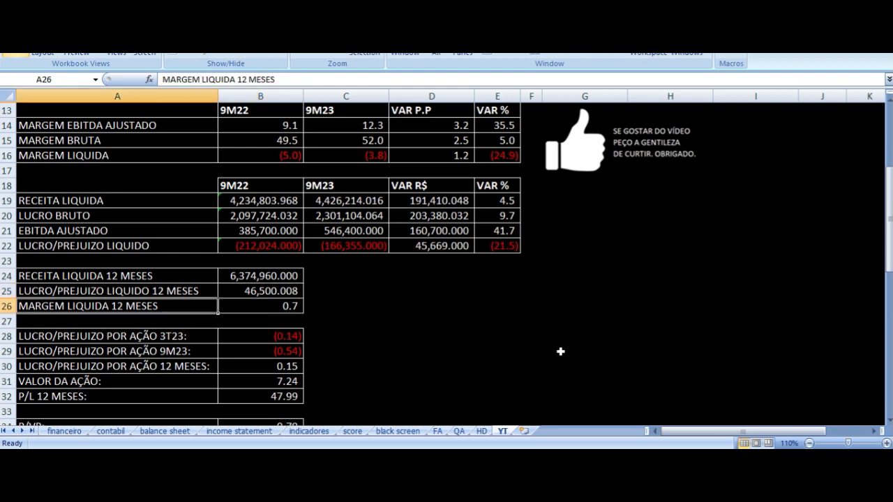
key(Right)
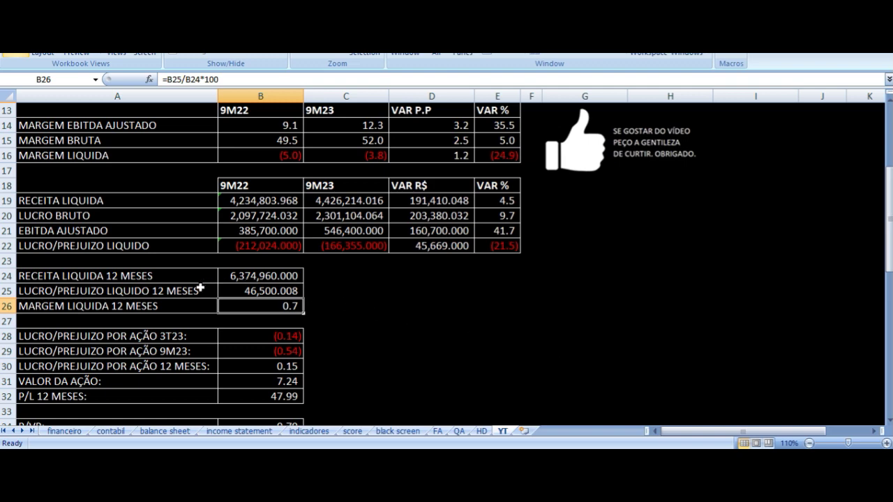
drag(194, 290, 221, 293)
Check LUCRO/PREJUIZO POR AÇÃO 3T23 in A28 and B28, and select the LUCRO/PREJUIZO POR AÇÃO 9M23 label in A29.
scroll(226, 296, down, 2)
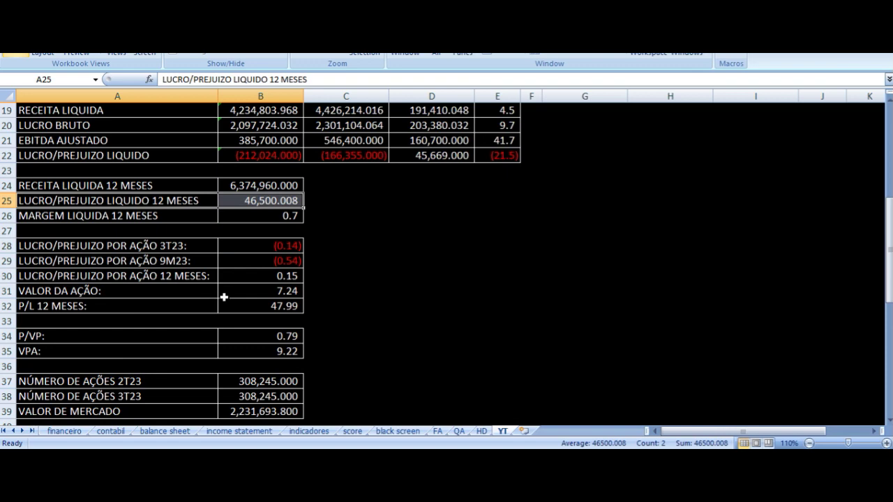
click(128, 247)
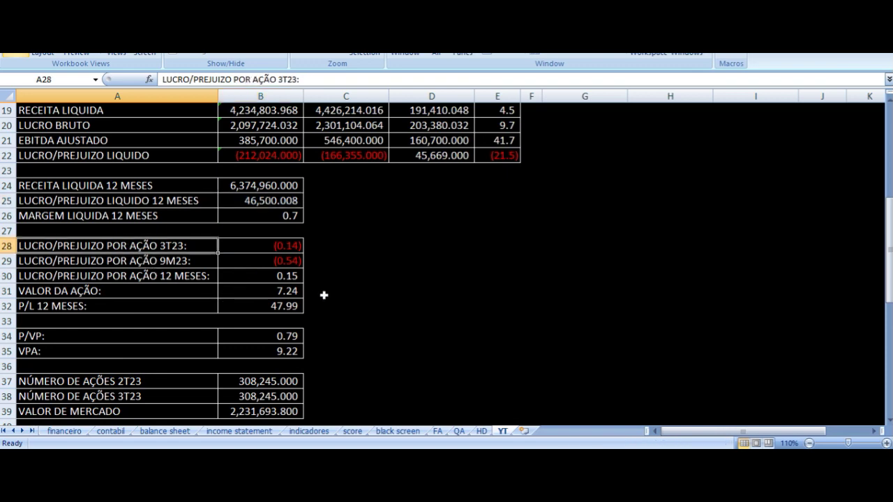
key(Right)
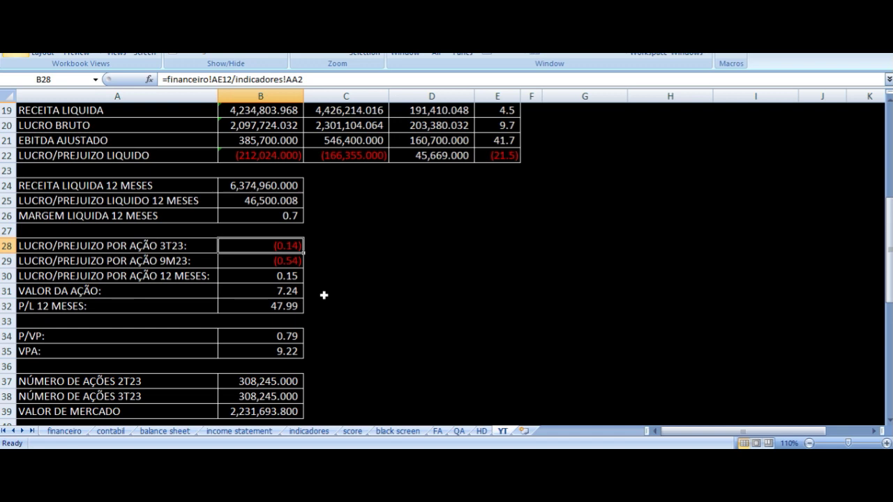
key(Down)
key(Left)
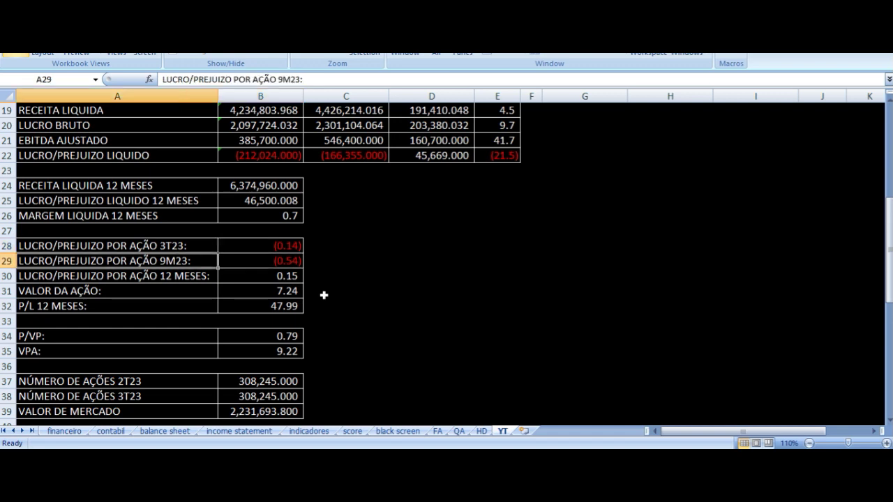
Check the 9M23 and twelve-month LUCRO/PREJUIZO POR AÇÃO figures and VALOR DA AÇÃO in rows 29 to 31, stopping on B31.
key(Right)
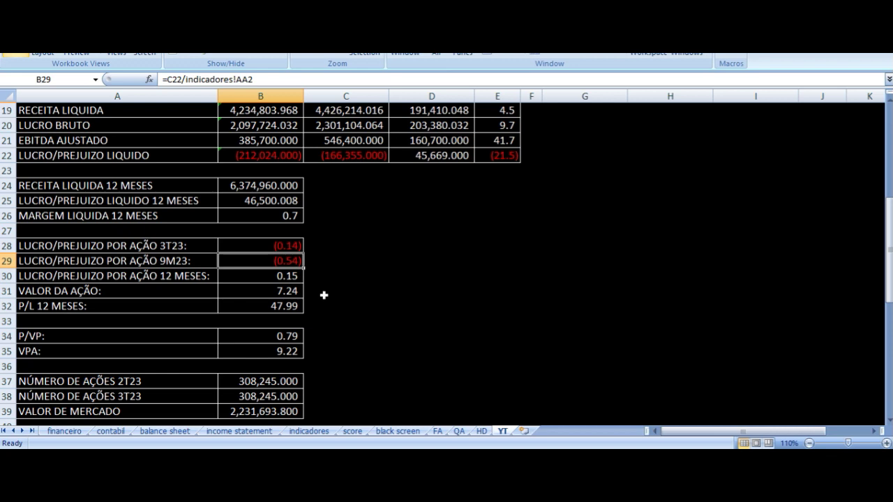
key(Down)
key(Left)
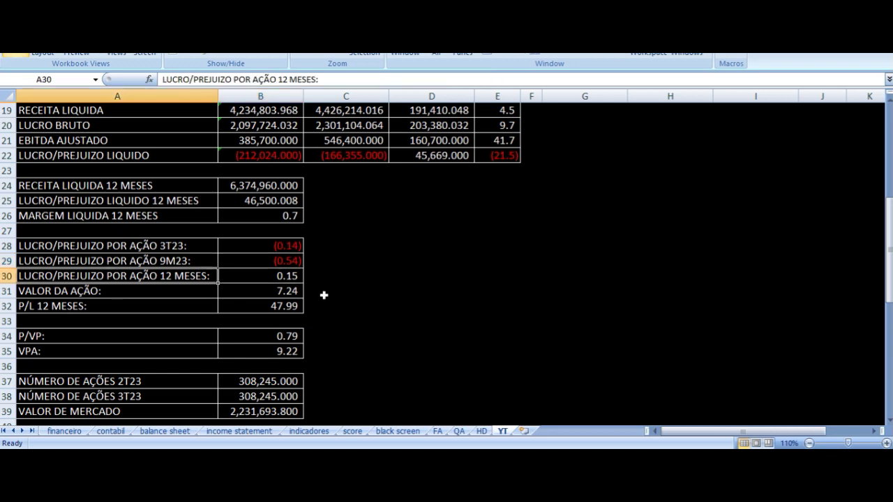
key(Right)
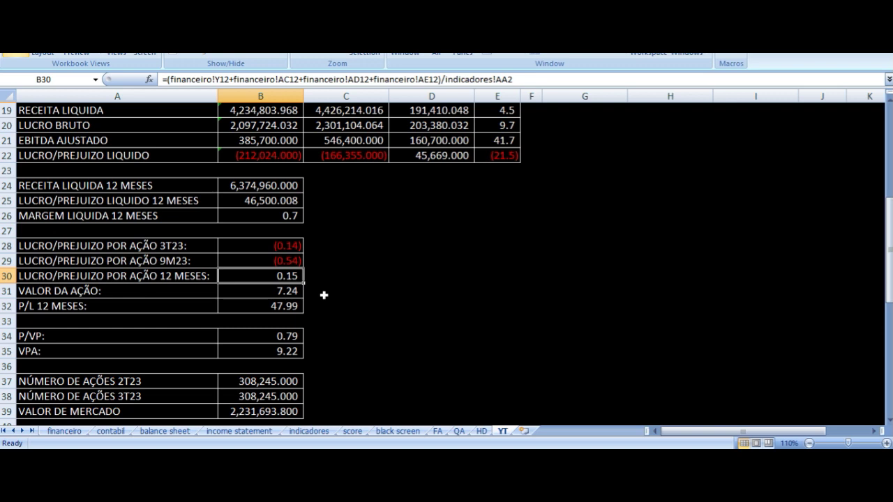
key(Left)
key(Down)
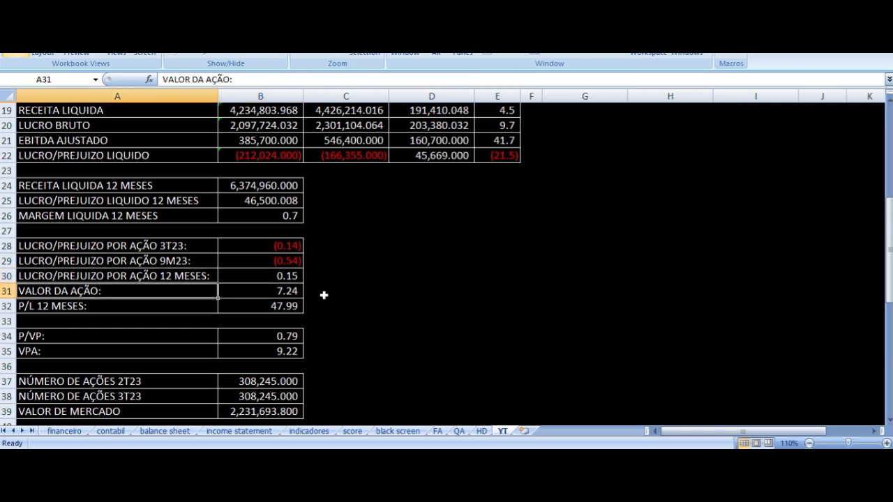
key(Right)
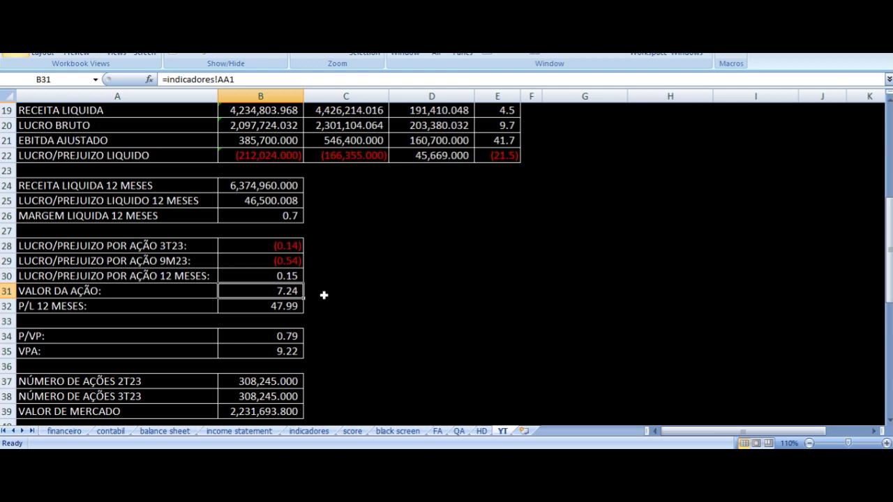
Check P/L 12 MESES in A32 and B32, then revisit VALOR DA AÇÃO and the twelve-month result per share that feed it.
key(Left)
key(Down)
scroll(199, 265, down, 2)
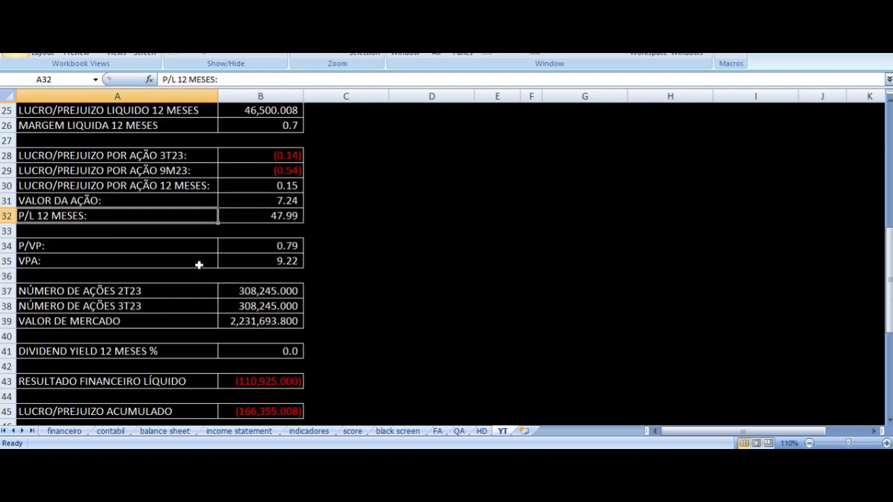
key(Right)
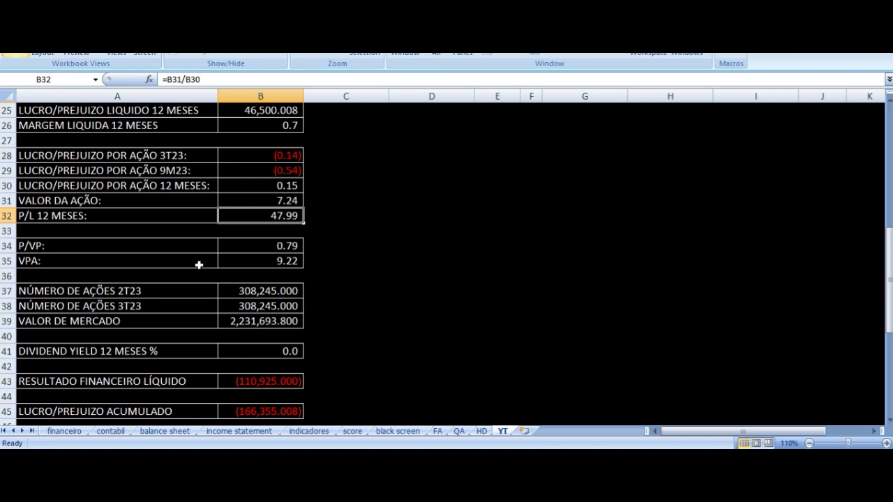
key(Up)
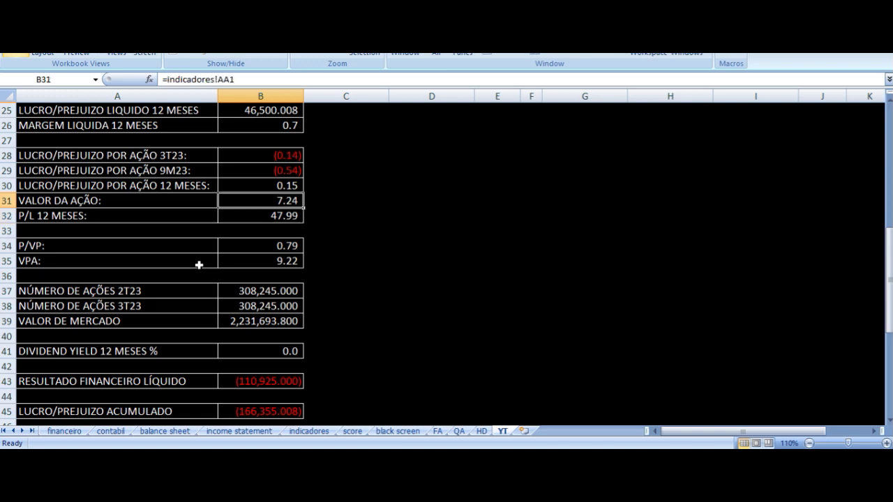
key(Up)
key(Left)
key(Down)
key(Down)
key(Down)
key(Down)
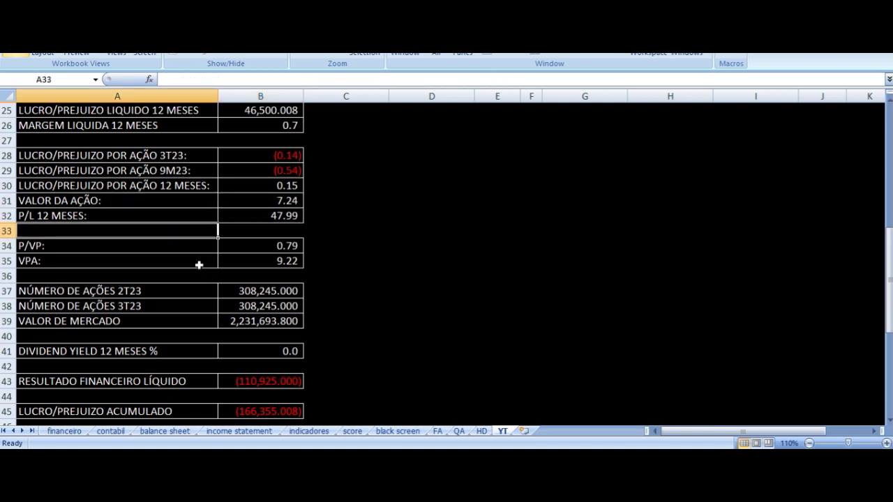
Go back over the share value and per-share rows and move down to the P/VP value in B34.
key(Right)
key(Up)
key(Up)
key(Left)
key(Up)
key(Down)
key(Down)
key(Down)
key(Down)
key(Up)
key(Right)
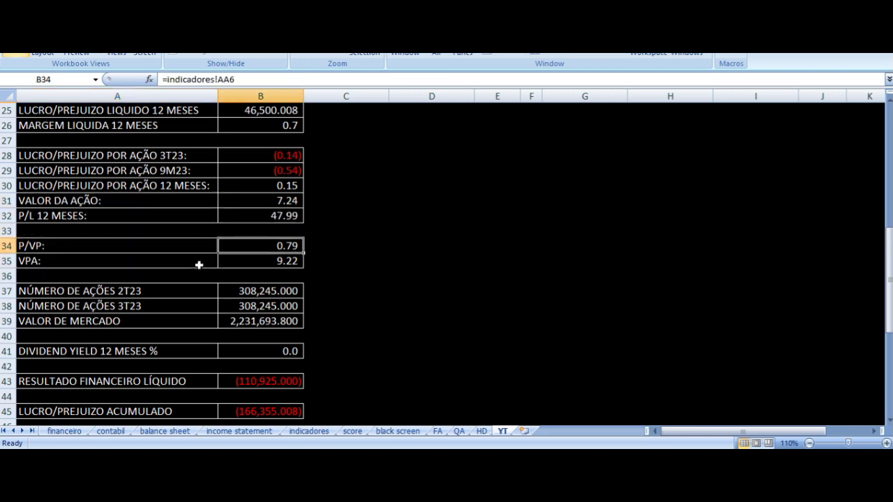
Check the VPA figure in B35 against its label in A35.
key(Down)
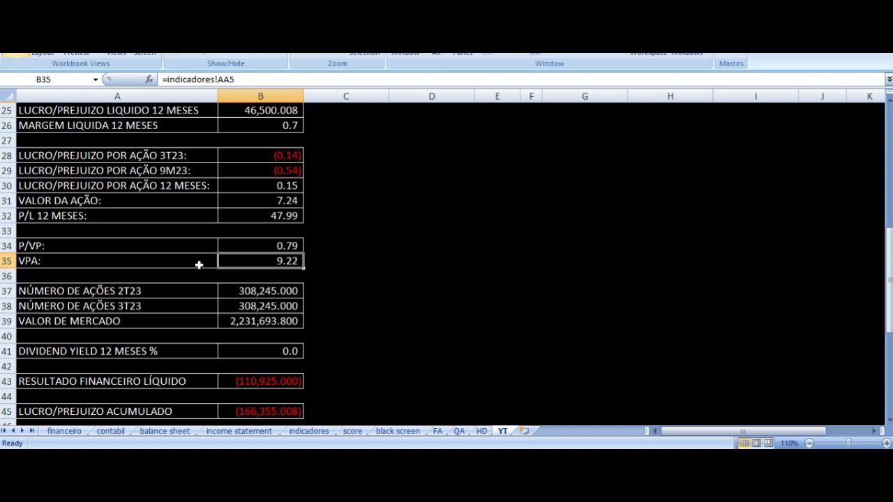
key(Left)
key(Right)
key(Left)
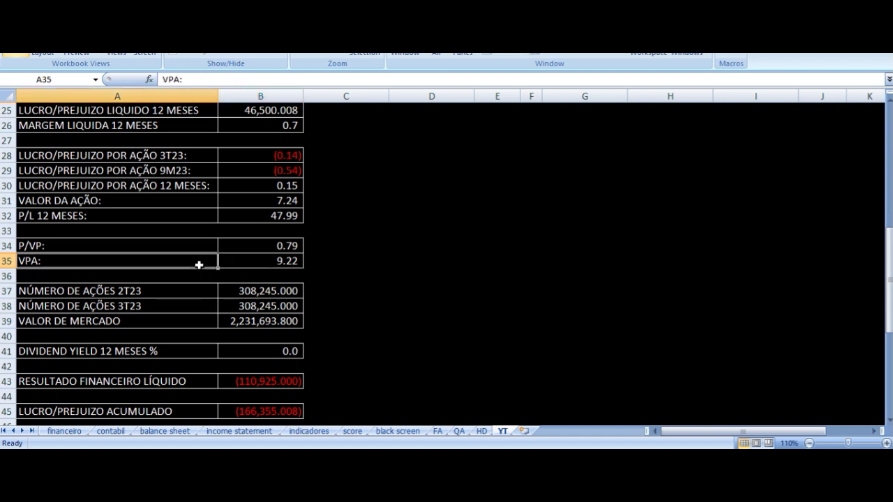
key(Right)
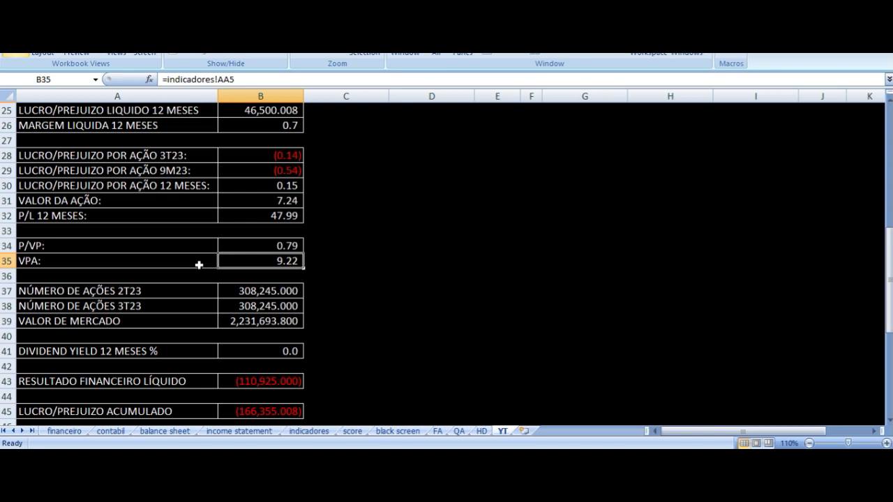
Compare VALOR DA AÇÃO in B31 with VPA in B35, going down to VPA and returning to B31.
key(Up)
key(Up)
key(Up)
key(Up)
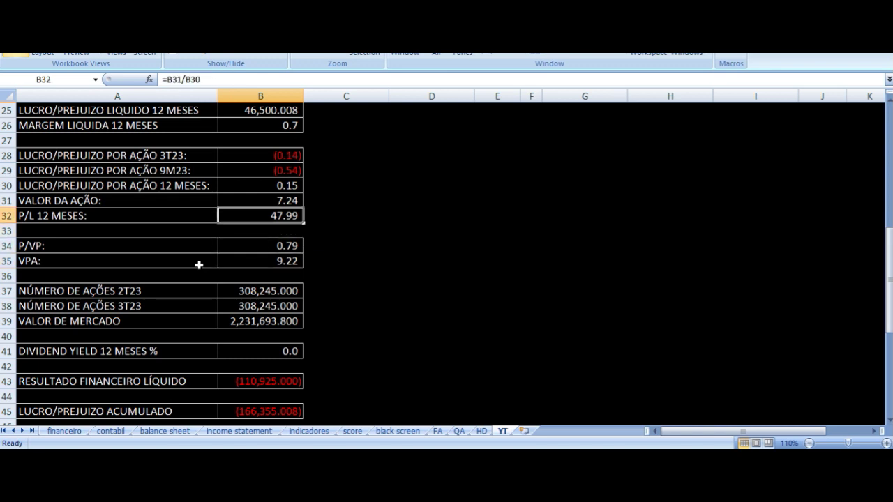
key(Left)
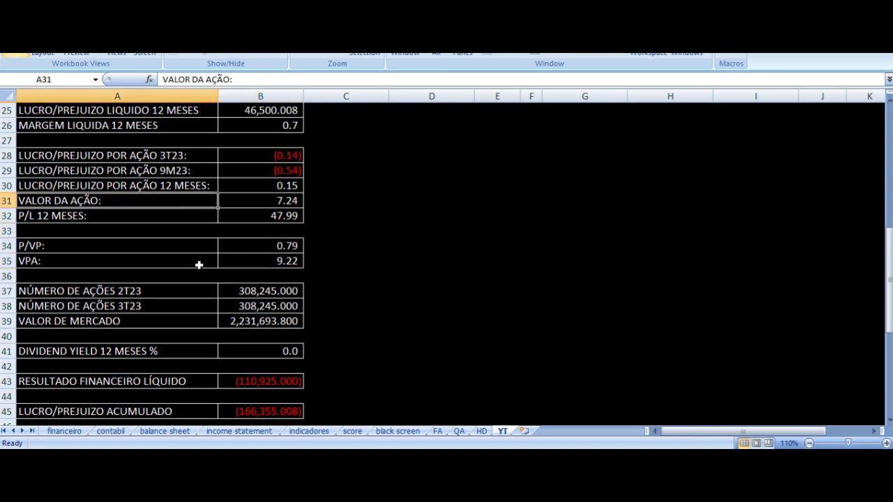
key(Right)
key(Down)
key(Down)
key(Down)
key(Down)
key(Up)
key(Up)
key(Up)
key(Up)
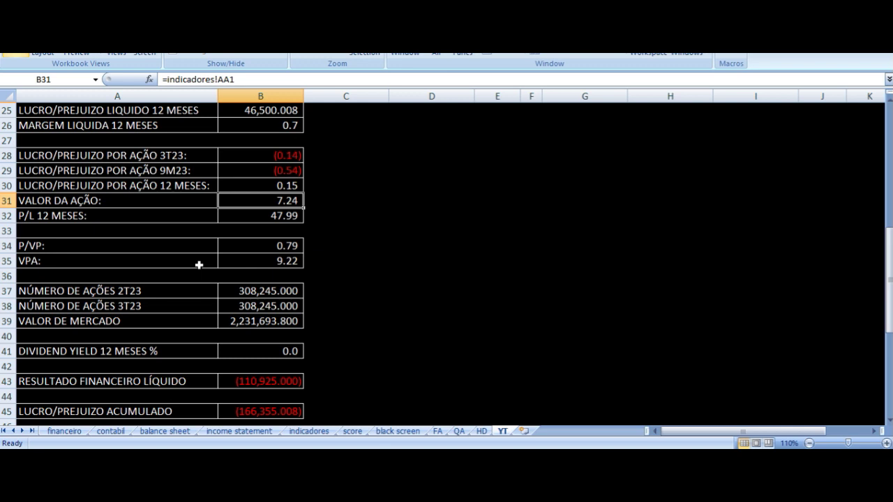
Return to the P/VP label in A34 and examine its ratio in B34.
key(Left)
key(Down)
key(Down)
key(Down)
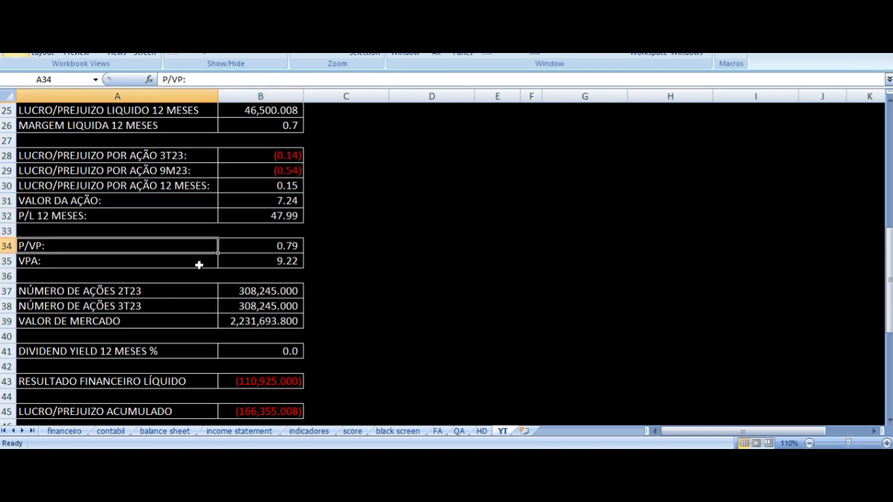
key(Right)
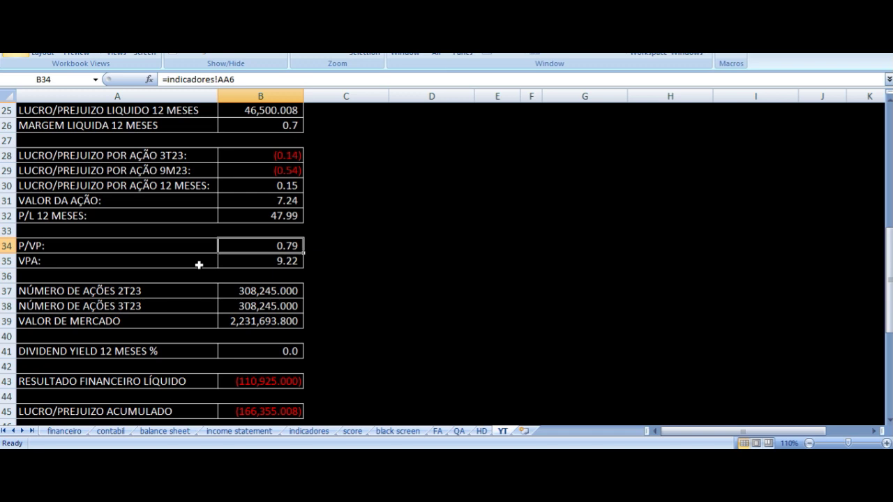
Review NÚMERO DE AÇÕES for 2T23 and 3T23 in rows 37 and 38, and VALOR DE MERCADO in A39 and B39.
scroll(380, 299, down, 2)
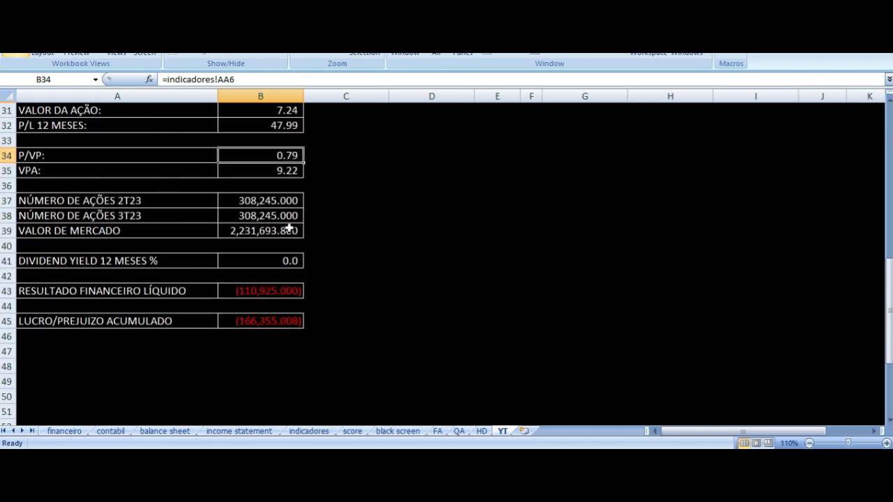
click(244, 203)
key(Left)
key(Down)
key(Right)
key(Down)
key(Left)
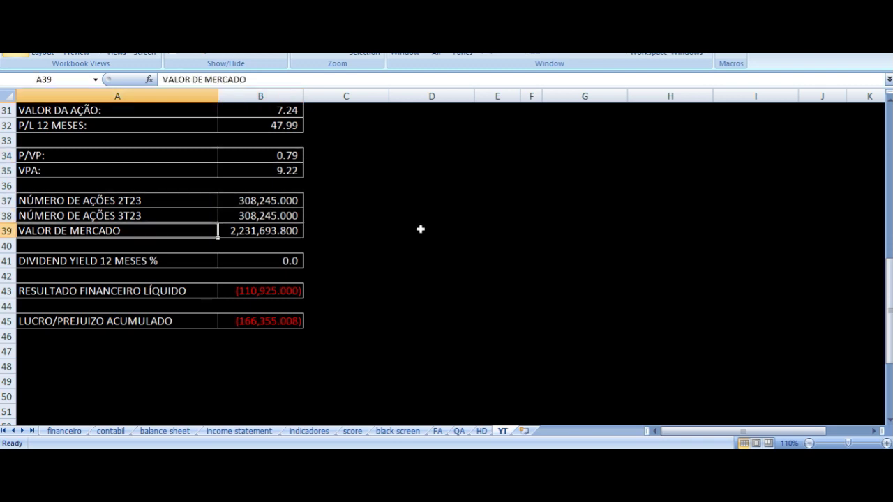
key(Right)
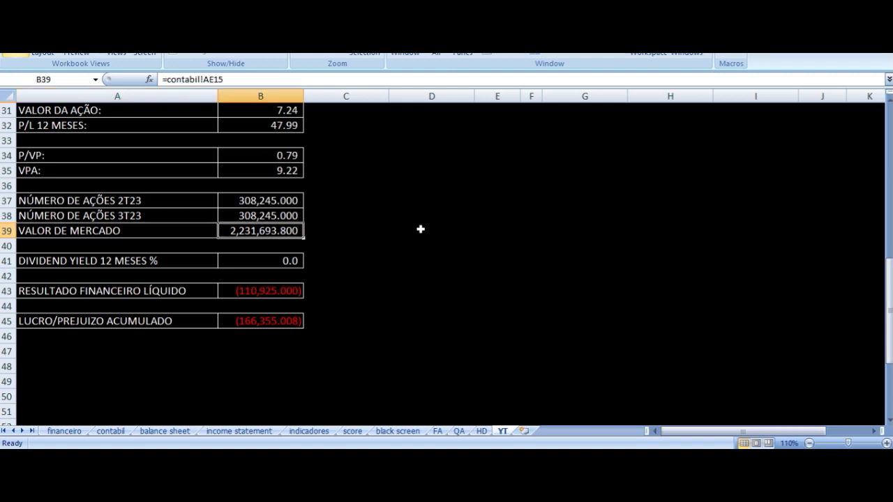
Check DIVIDEND YIELD 12 MESES % in row 41 and RESULTADO FINANCEIRO LÍQUIDO in row 43.
key(Left)
key(Down)
key(Down)
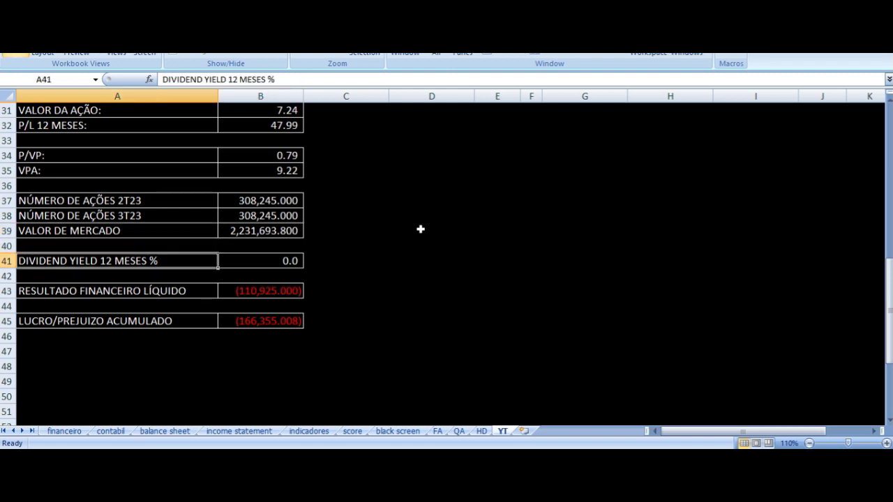
key(Right)
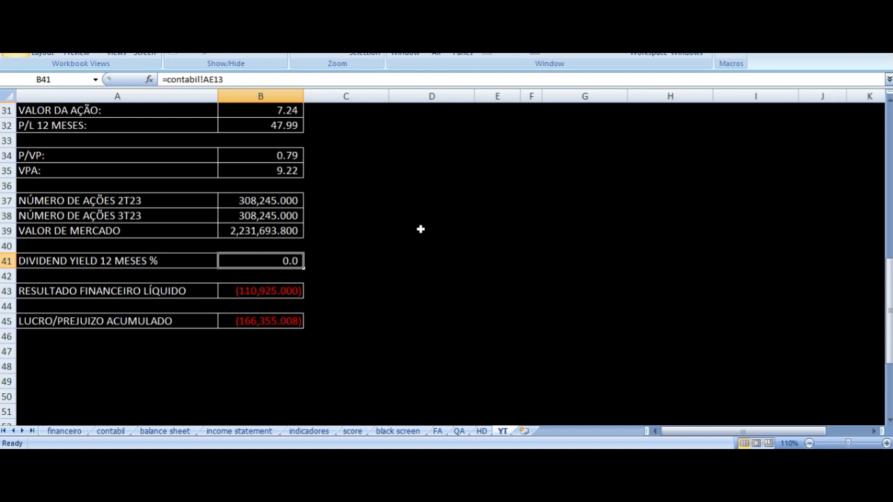
key(Left)
key(Down)
key(Down)
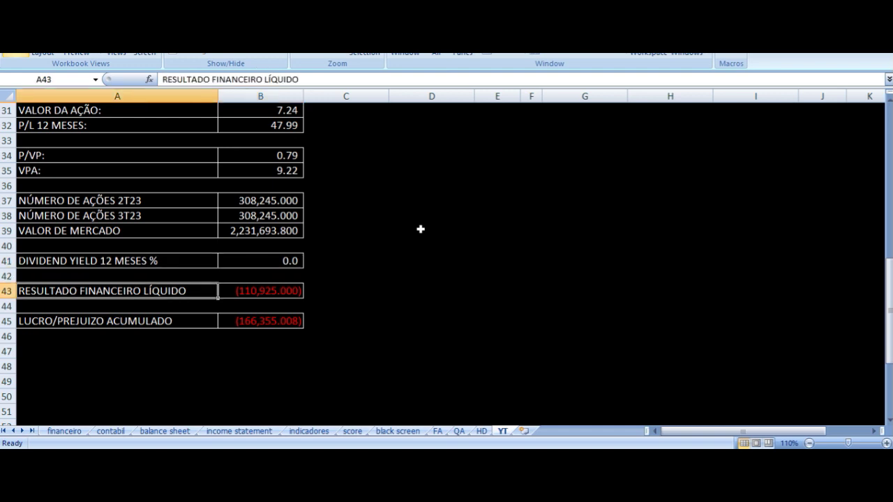
key(Right)
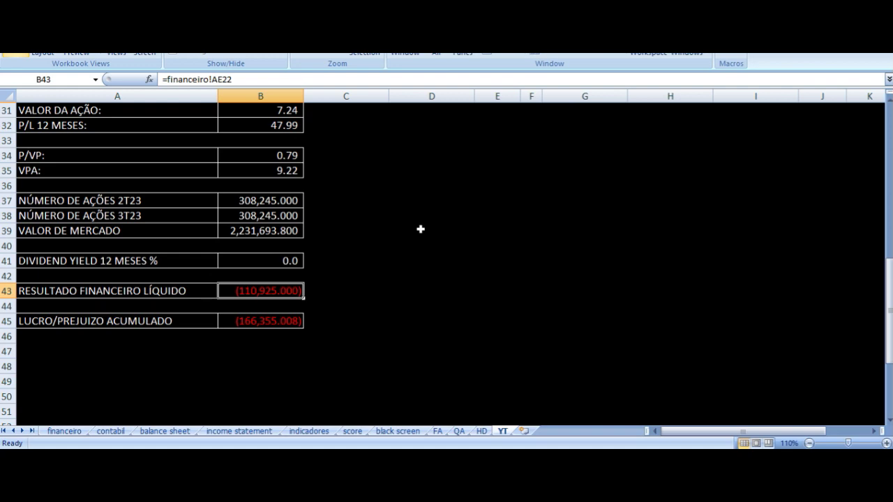
key(Down)
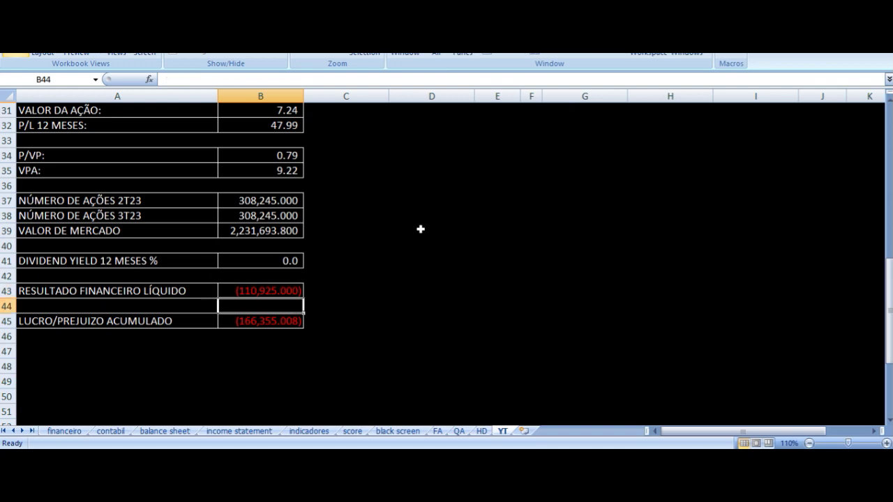
Check RECEITA LIQUIDA in row 57 of the PRA ONDE FOI O DINHEIRO? table against the 3T23 net revenue in H7.
scroll(421, 229, down, 6)
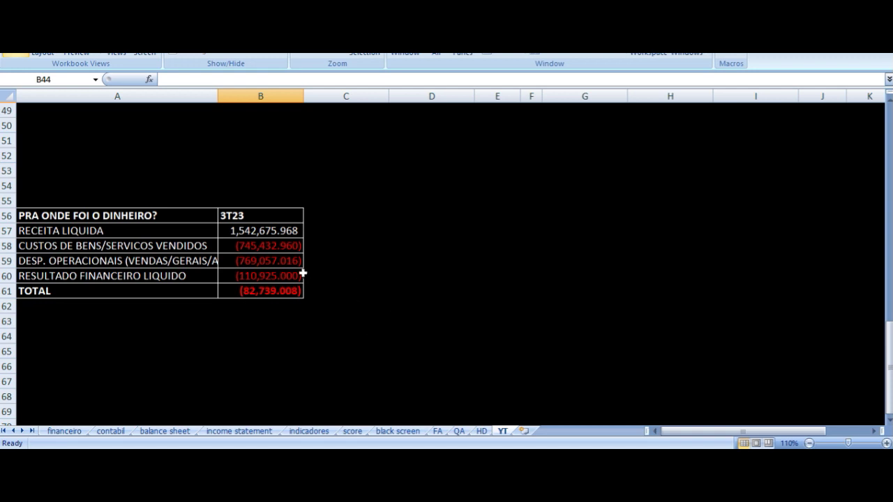
click(153, 231)
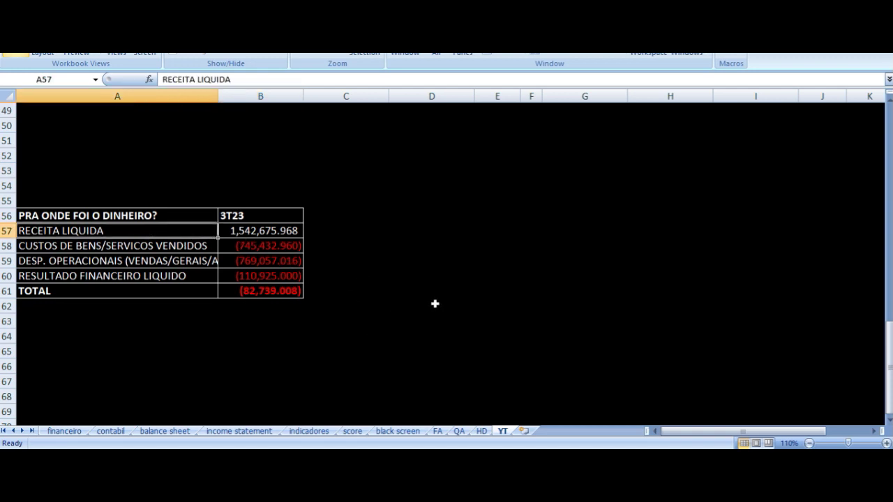
key(Right)
scroll(527, 302, up, 16)
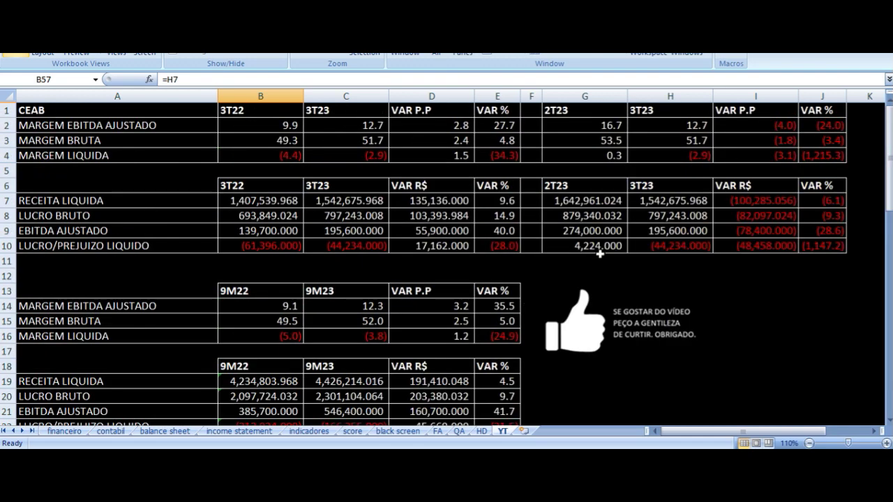
click(659, 202)
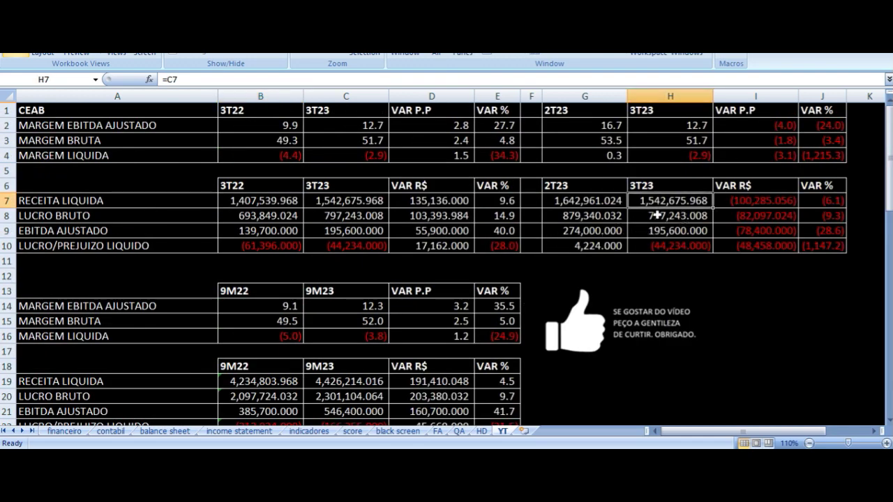
Return to the PRA ONDE FOI O DINHEIRO? table and review CUSTOS DE BENS/SERVICOS VENDIDOS and DESP. OPERACIONAIS in rows 58 and 59.
scroll(632, 247, down, 17)
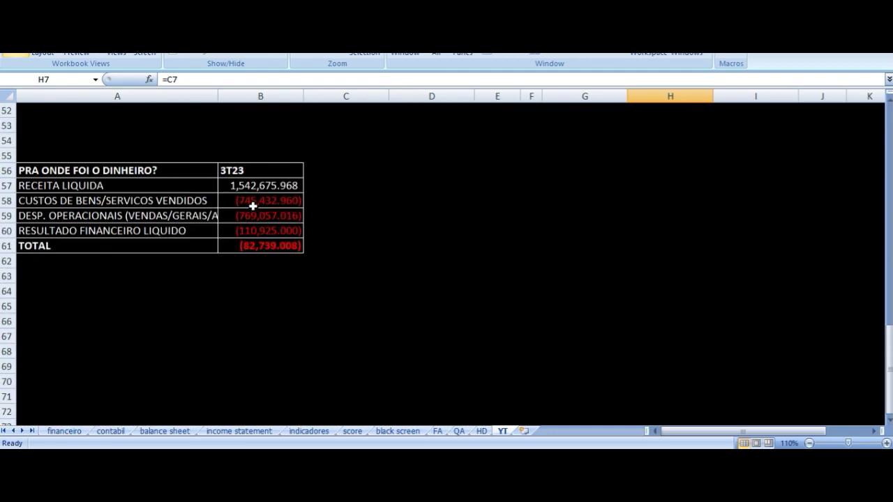
click(200, 205)
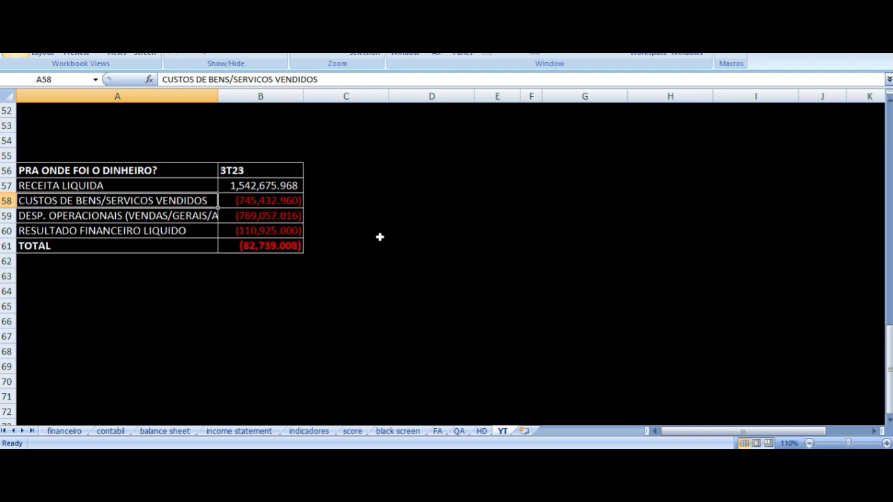
key(Right)
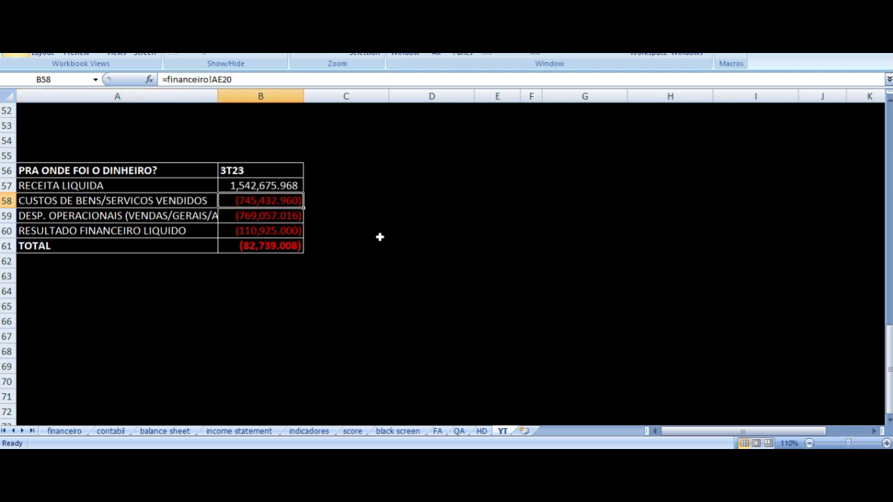
key(Left)
key(Down)
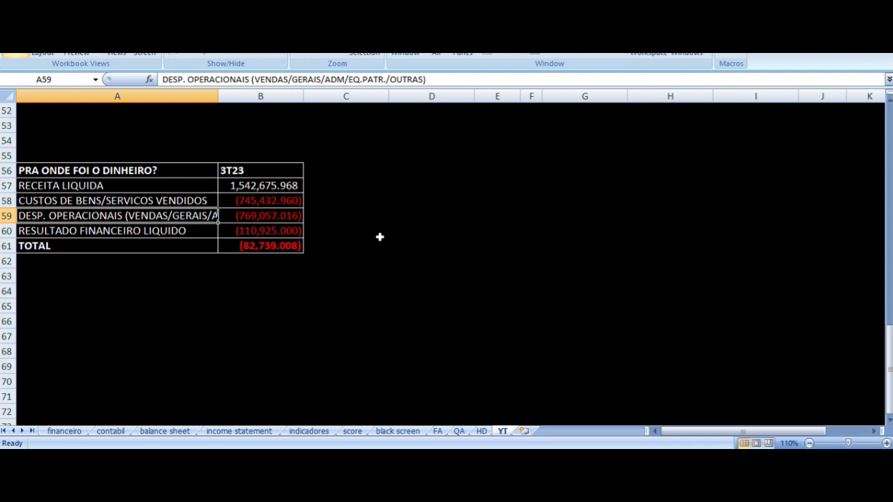
key(Right)
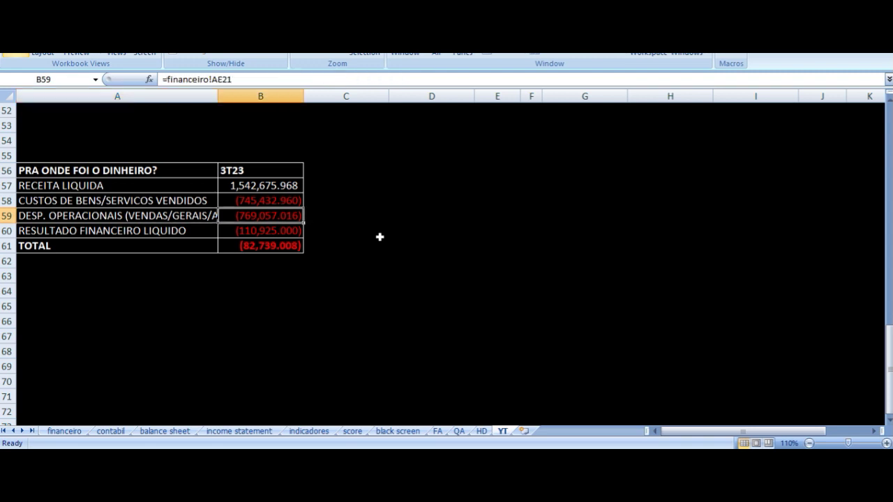
Check the combined sum of cost of goods and operating expenses in B58:B59, and the sum including RECEITA LIQUIDA in B57:B59.
key(Up)
key(shift+Down)
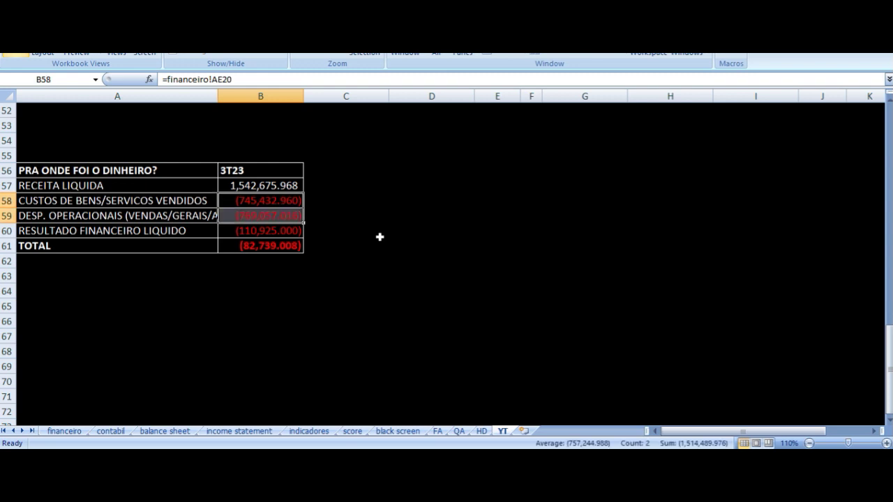
key(Up)
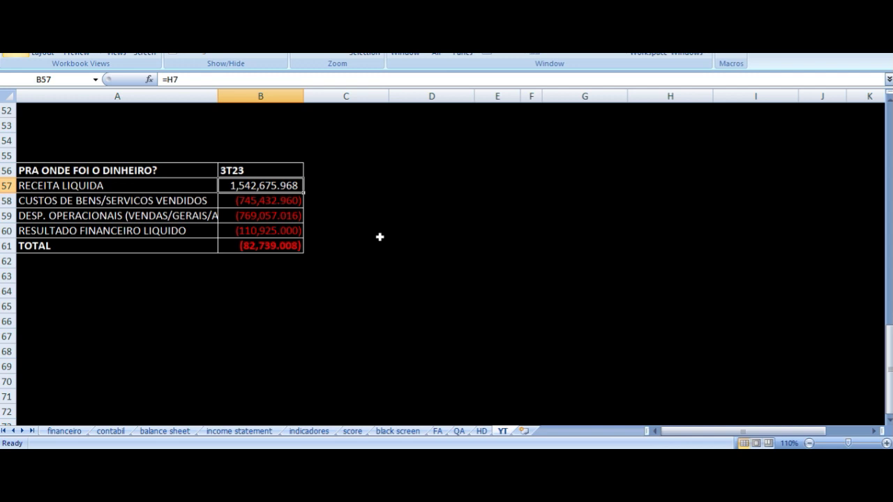
key(shift+Down)
key(shift+Down)
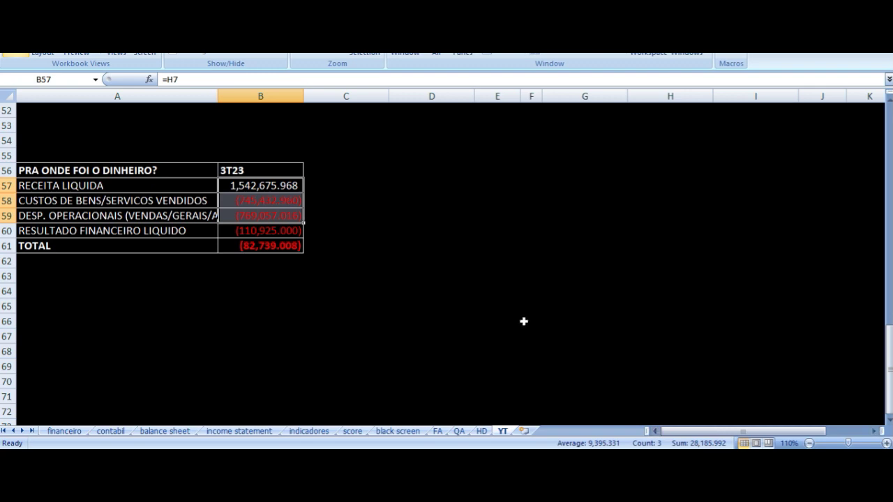
Review RESULTADO FINANCEIRO LIQUIDO in row 60 and the TOTAL in B61 of the PRA ONDE FOI O DINHEIRO? table.
key(Left)
key(Down)
key(Down)
key(Down)
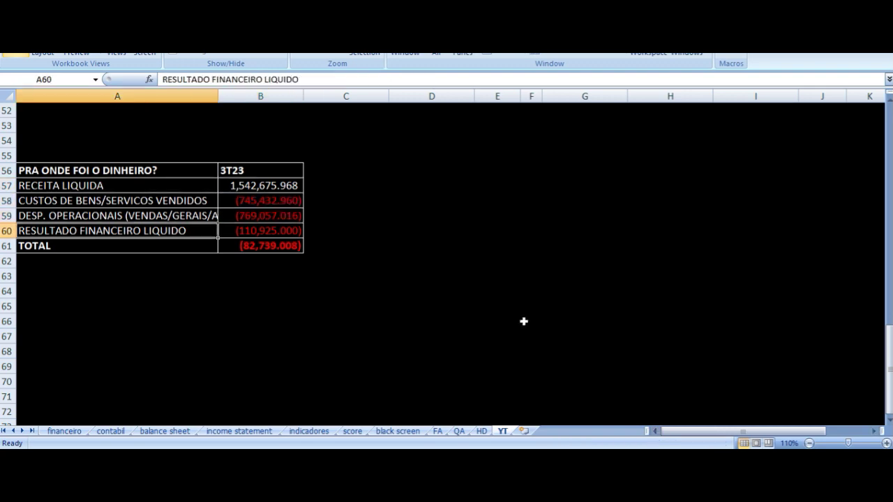
key(Right)
key(Down)
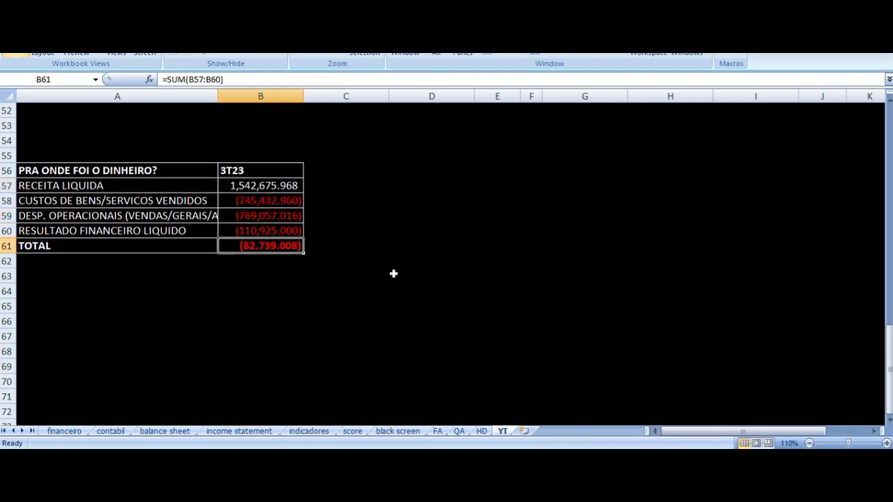
Compare the table's TOTAL with the 3T23 LUCRO/PREJUIZO LIQUIDO in H10.
scroll(393, 274, up, 17)
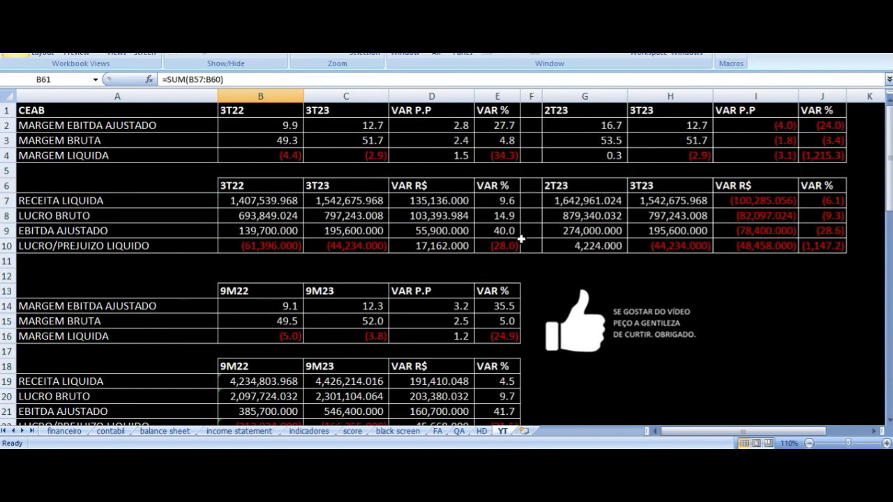
click(671, 248)
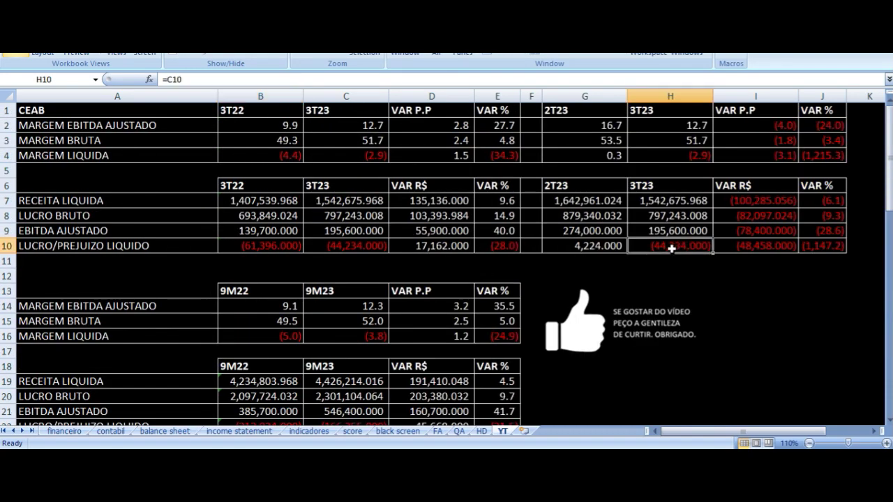
scroll(466, 249, down, 15)
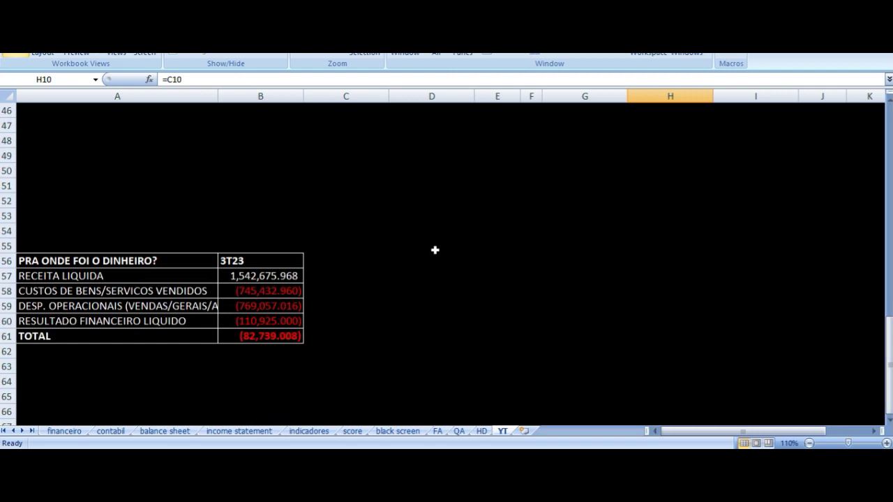
scroll(507, 304, up, 15)
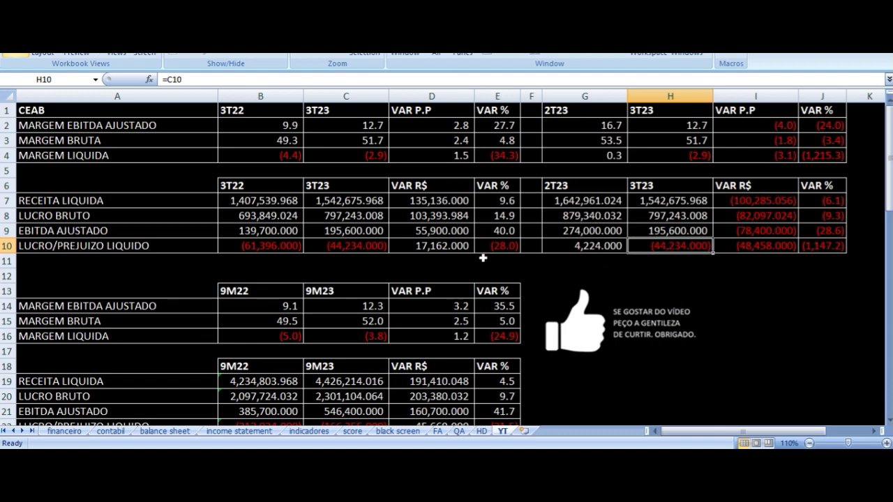
Compare the cost, expense and financial result rows A58:B60 against RECEITA LIQUIDA in B57.
scroll(482, 257, down, 11)
scroll(347, 256, down, 5)
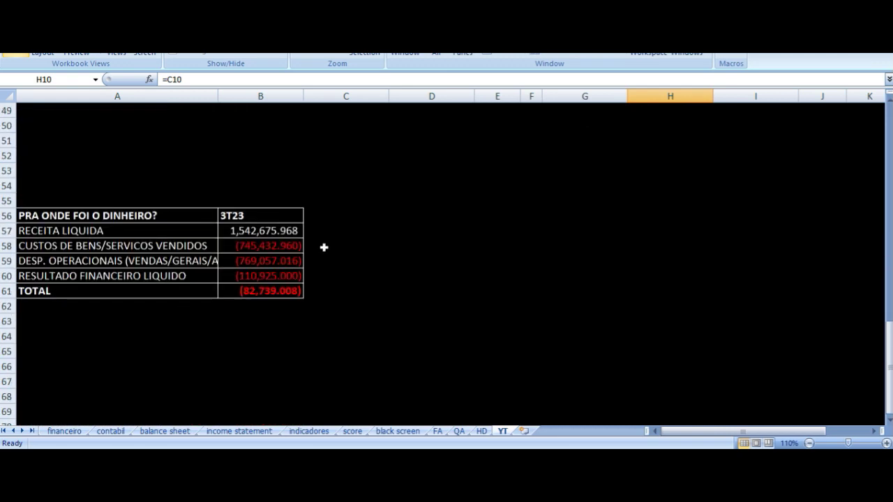
drag(196, 247, 247, 270)
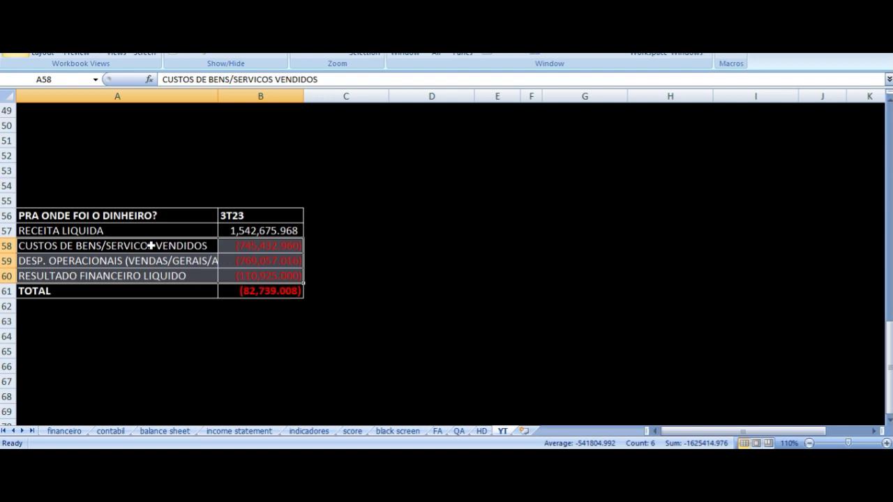
click(154, 245)
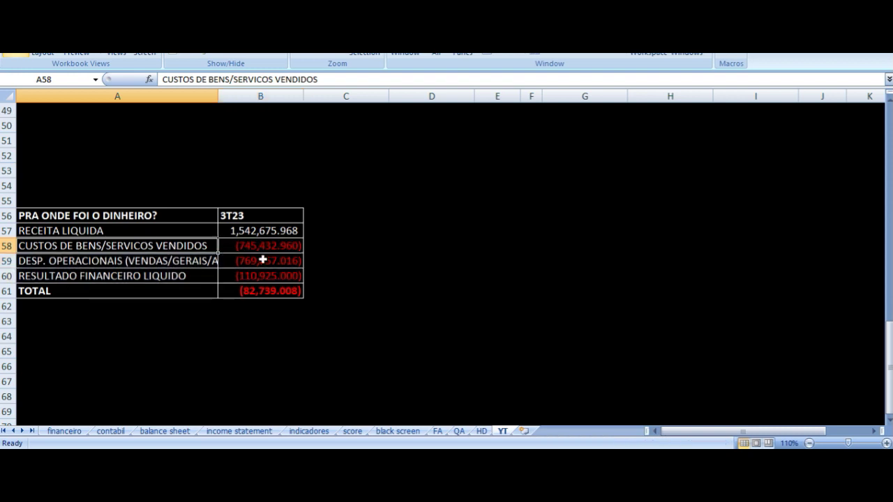
click(258, 231)
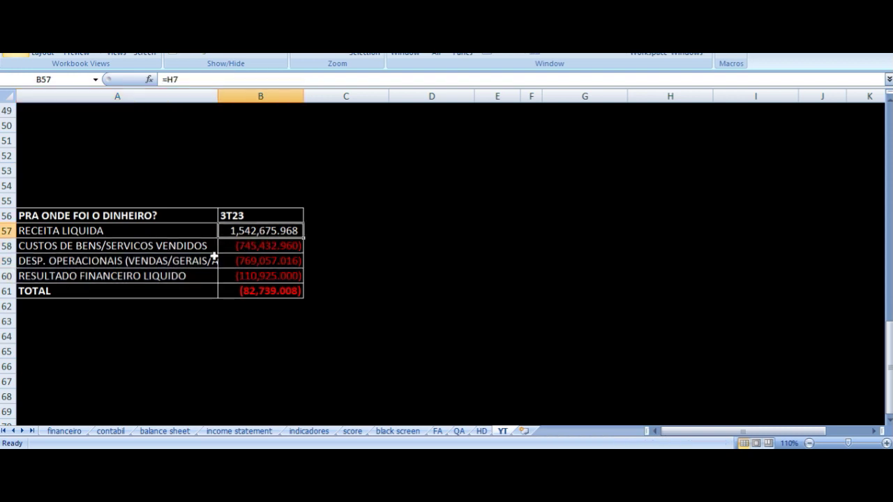
drag(201, 247, 242, 270)
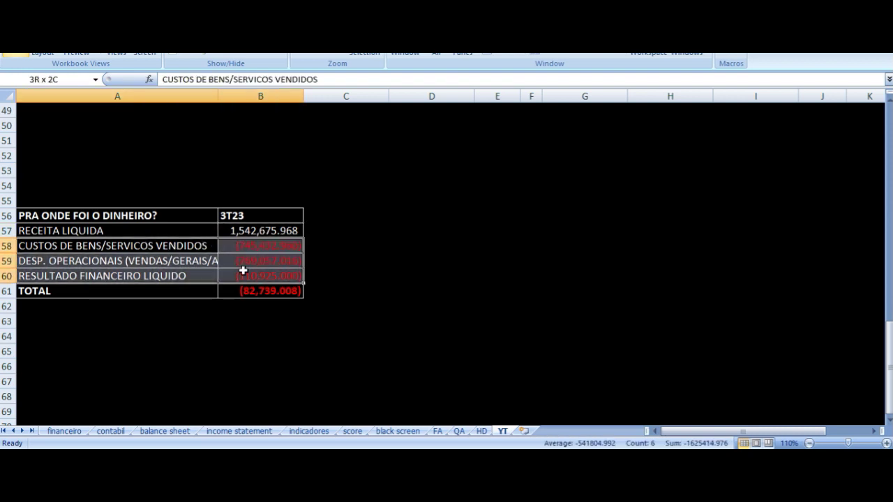
click(255, 309)
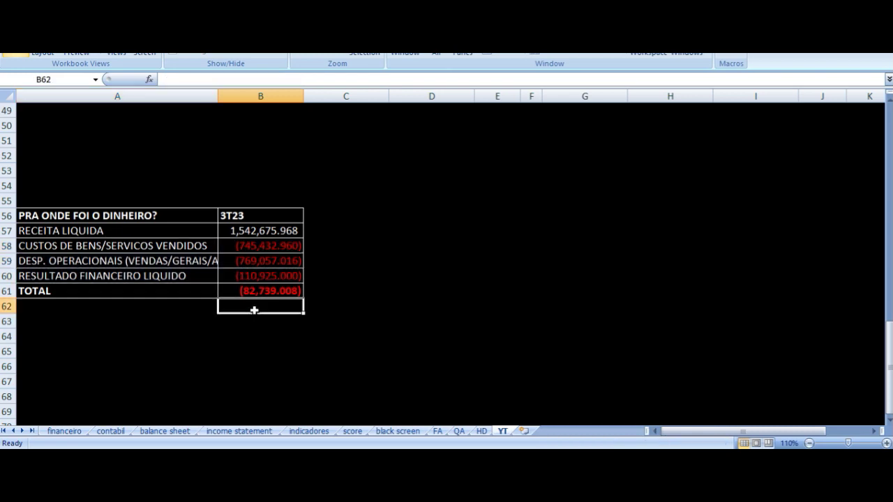
scroll(374, 334, up, 16)
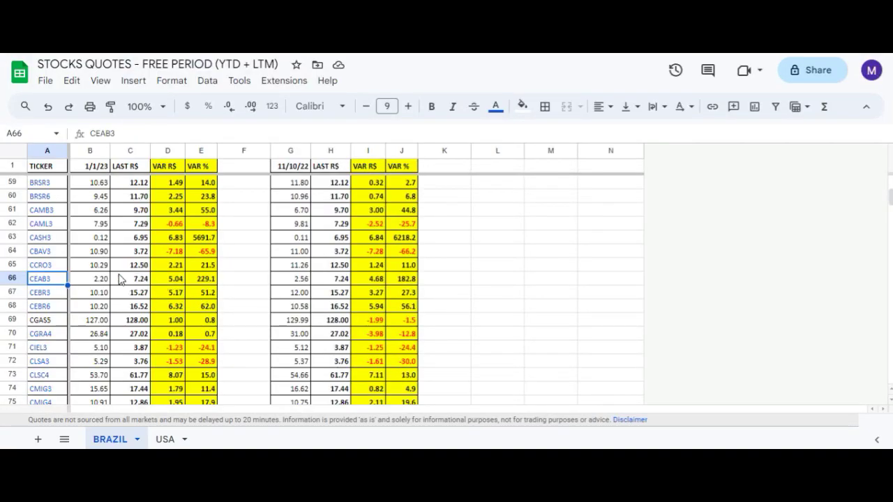
Switch to the STOCKS QUOTES Google Sheets file and review CEAB3's 1/1/23 price, last price, VAR R$ and VAR % in B66:E66.
click(98, 279)
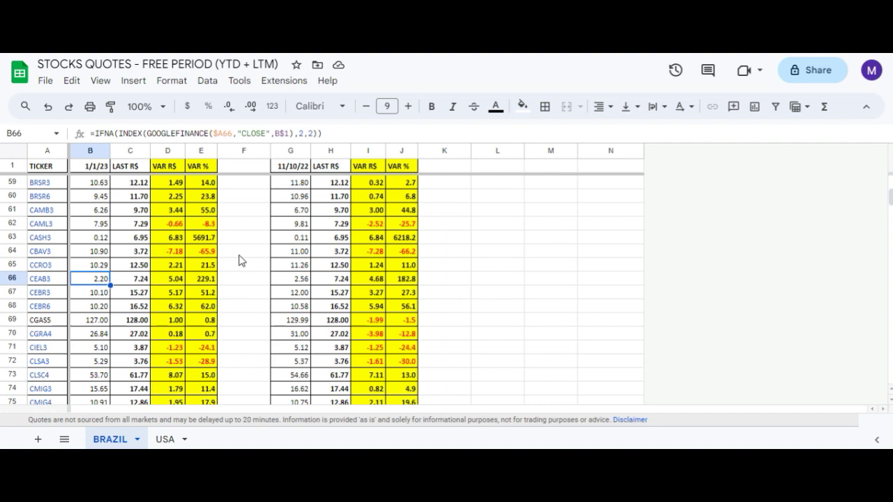
key(Right)
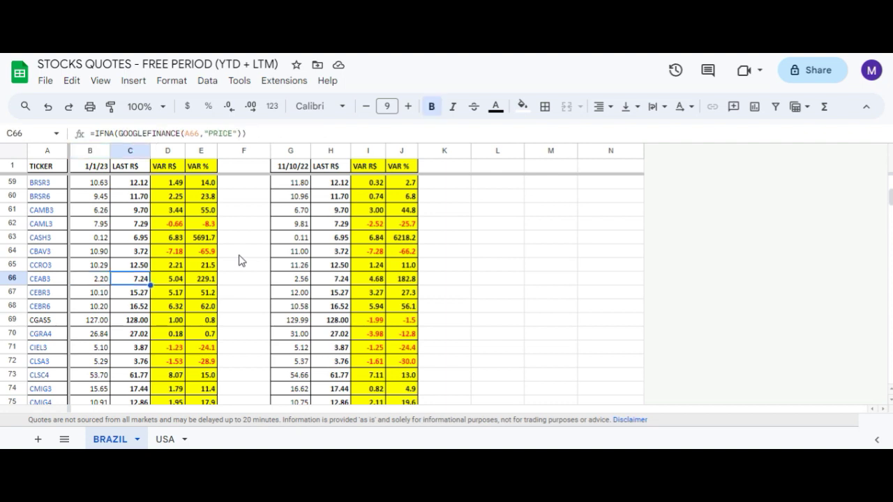
key(Right)
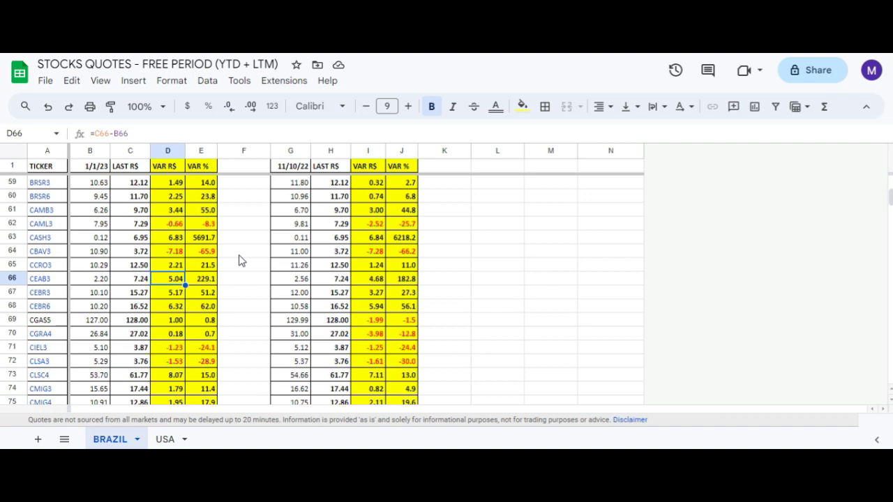
key(Right)
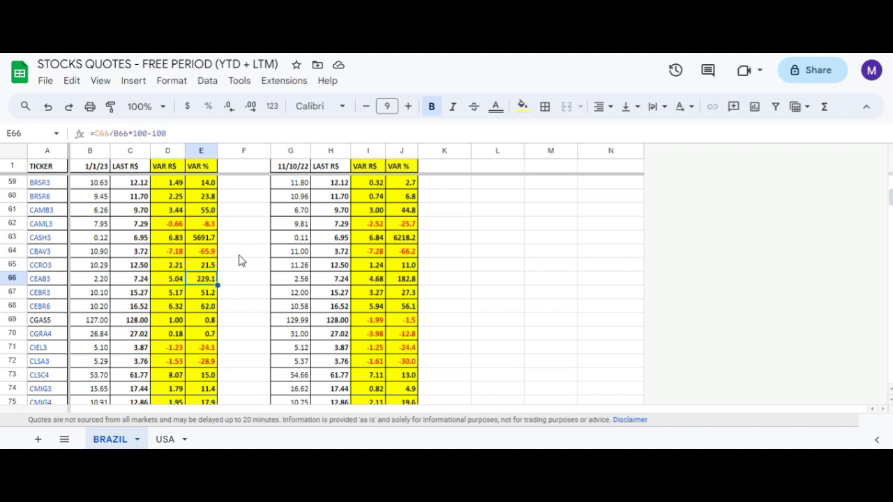
Review CEAB3's 11/10/22 price, last price, VAR R$ and VAR % in G66:J66.
key(Right)
key(Right)
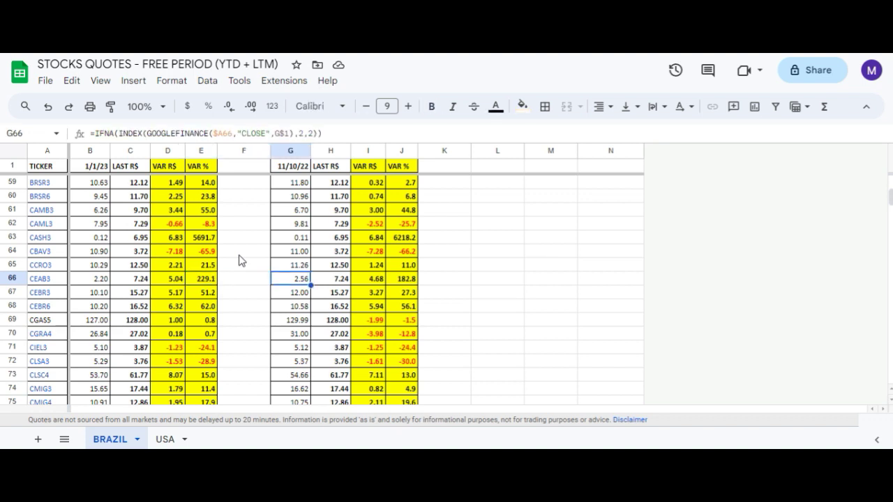
key(Right)
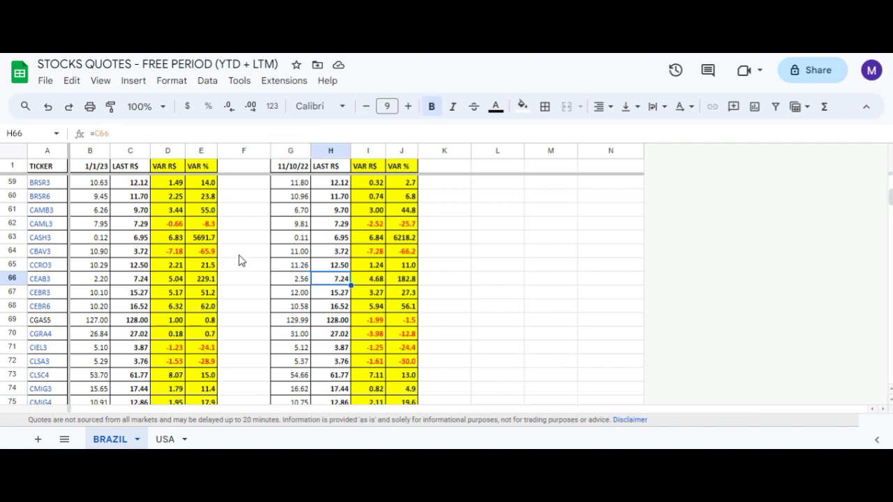
key(Right)
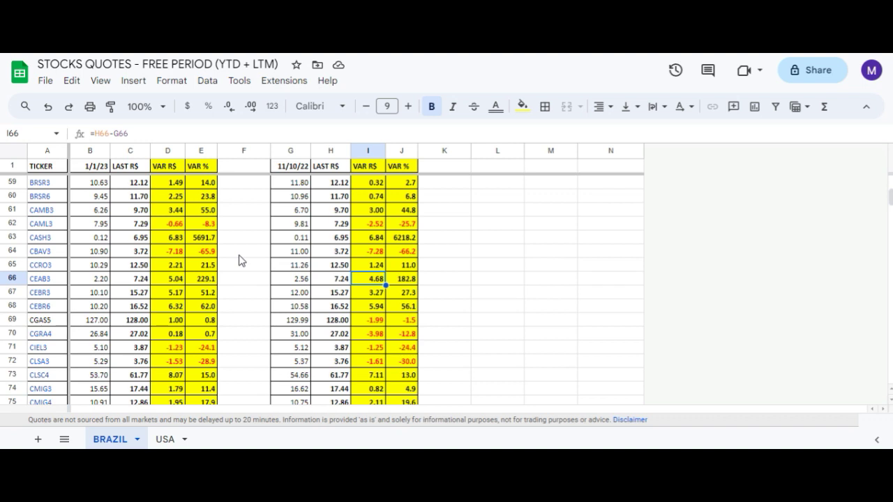
key(Right)
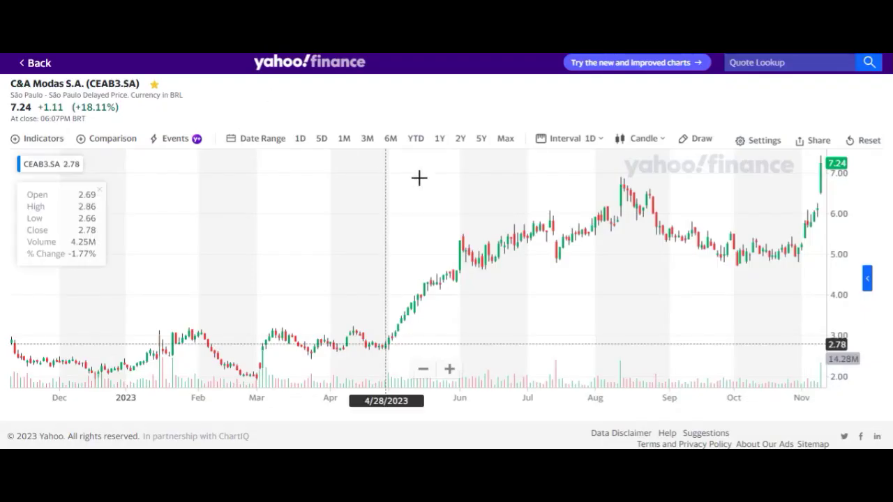
Switch to the Yahoo Finance chart of CEAB3.SA and examine its full price history, returning to roughly the last year of daily candles.
scroll(532, 269, down, 2)
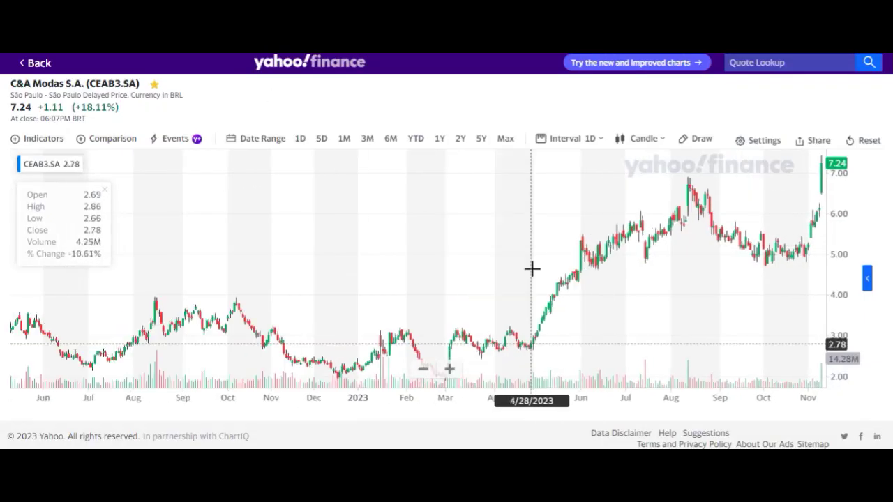
scroll(532, 269, down, 4)
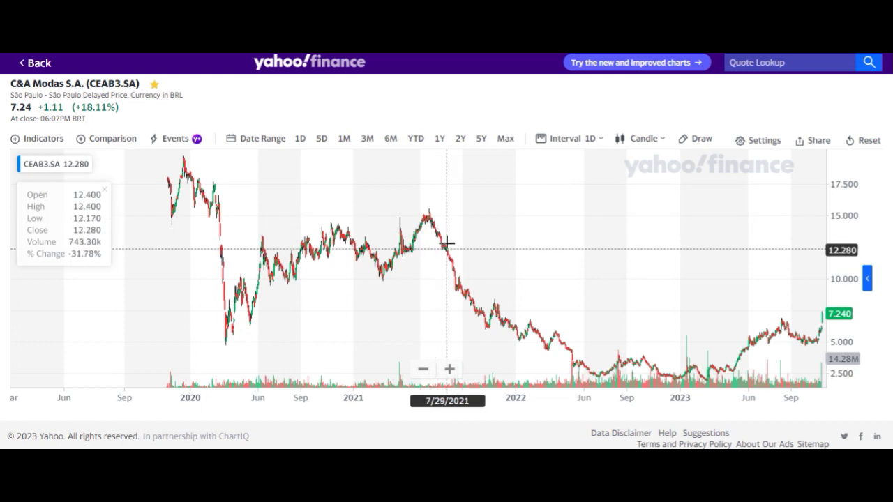
scroll(446, 243, up, 3)
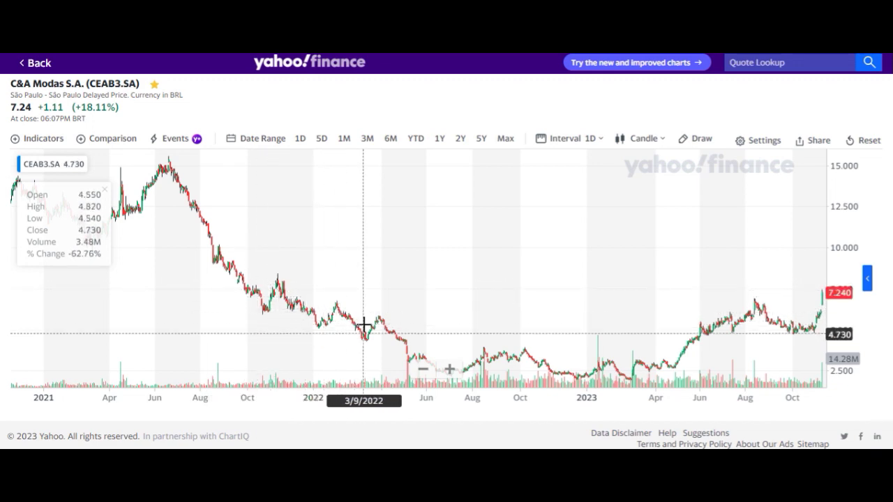
scroll(363, 325, up, 5)
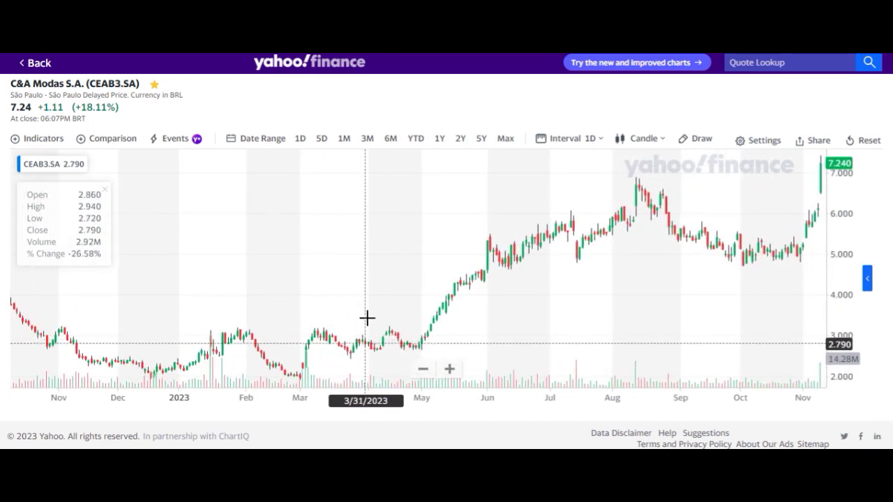